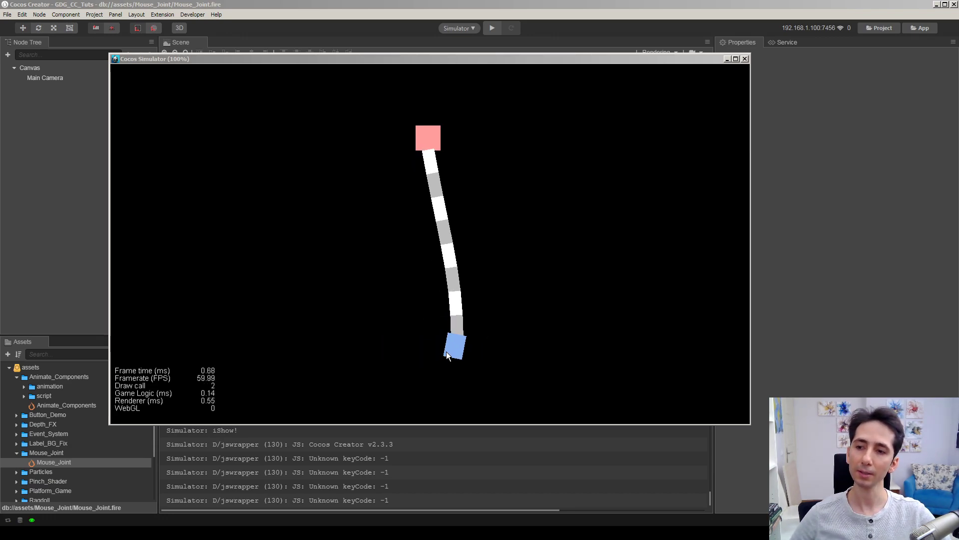
Test the mouse joint by swinging the blue box at the rope's end in the simulator, and close the simulator
mouse_move(446, 352)
mouse_down()
mouse_move(452, 268)
mouse_move(459, 362)
mouse_move(453, 335)
mouse_up()
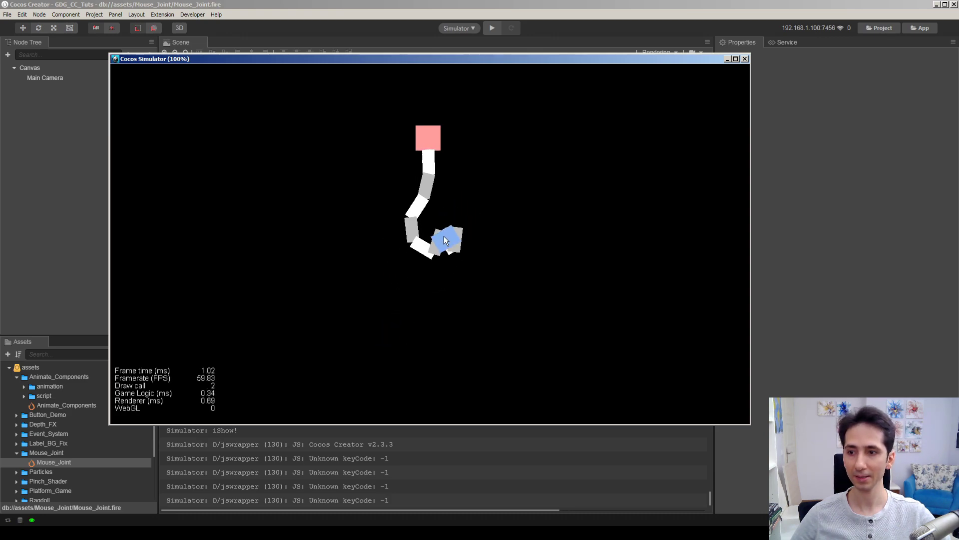
drag(440, 318, 456, 335)
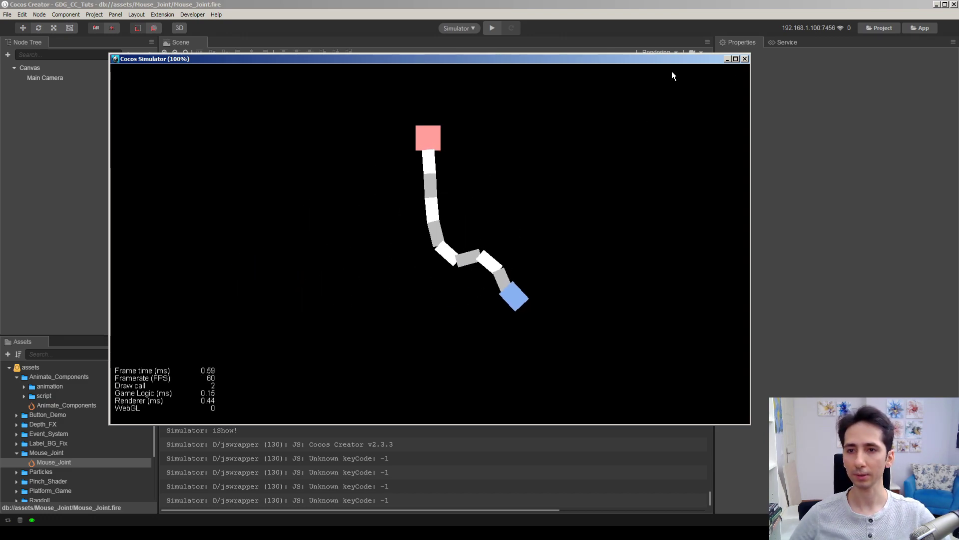
click(745, 59)
click(46, 162)
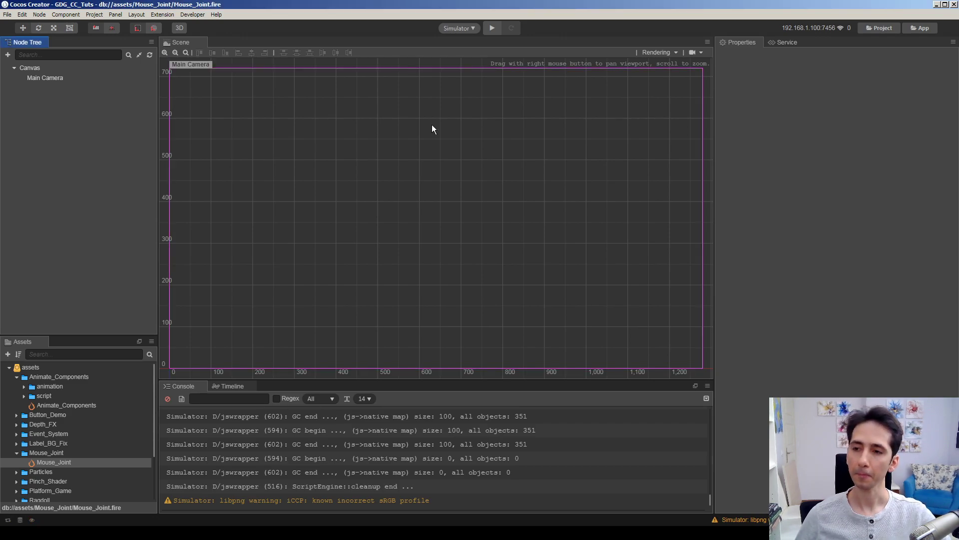
Create a splash sprite node and place it at the bottom centre of the canvas, at about X 644, Y -5
right_drag(377, 179, 379, 180)
right_click(71, 158)
mouse_move(85, 167)
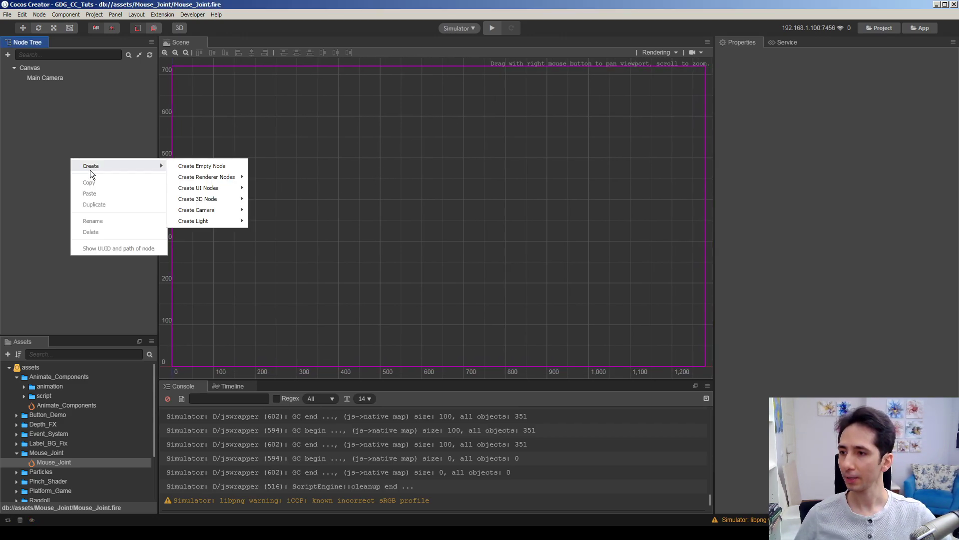
right_click(76, 141)
mouse_move(145, 148)
mouse_move(236, 160)
click(290, 170)
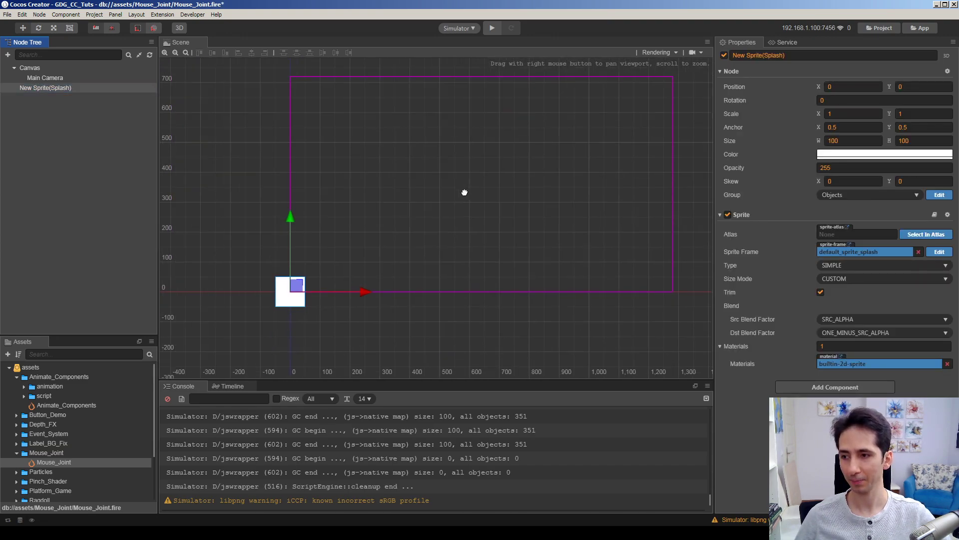
drag(309, 286, 498, 286)
right_drag(523, 239, 452, 263)
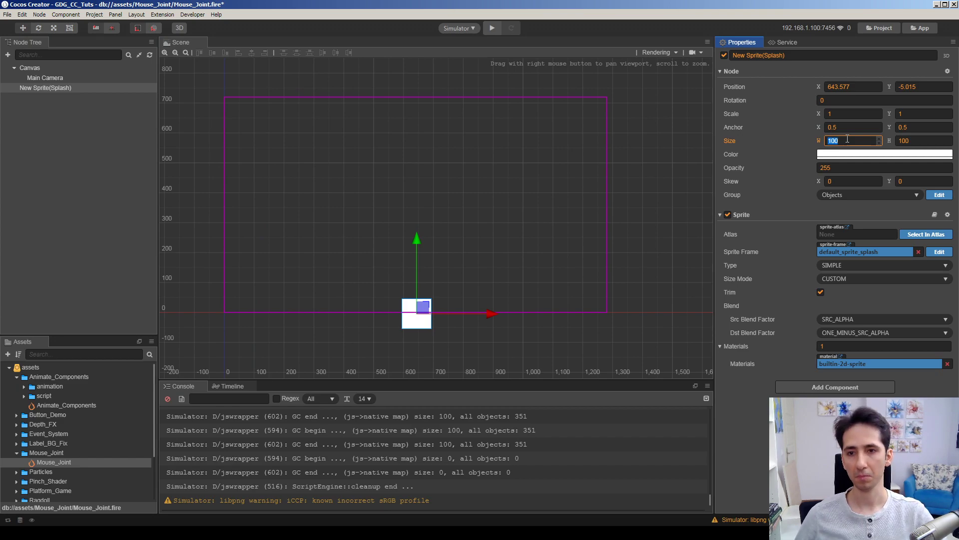
Set the sprite's size to 1500 by 50 and shift it up onto the canvas's bottom edge, about Y 20
click(847, 139)
text(1500)
text(500)
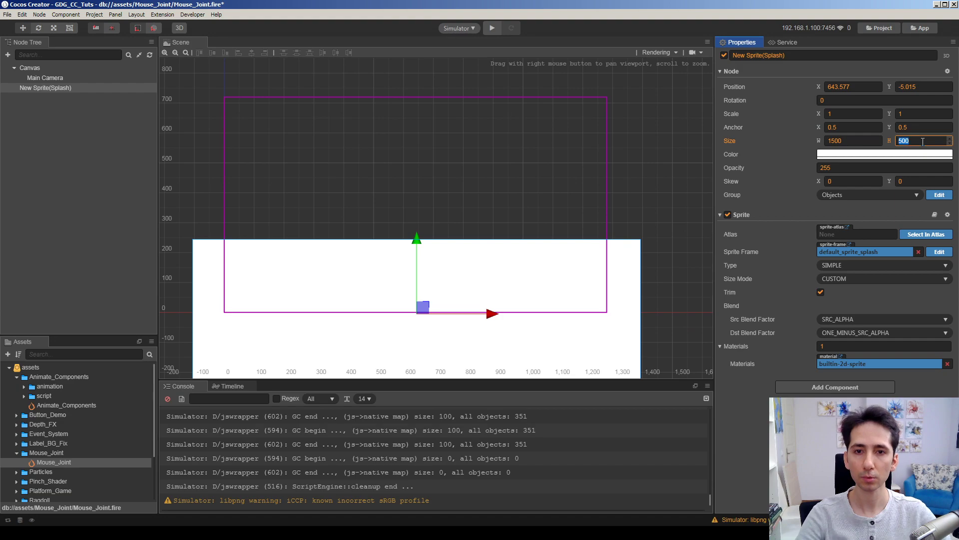
text(50)
click(426, 312)
drag(426, 312, 428, 304)
Colour the wide floor sprite brown, #967C4F
click(871, 155)
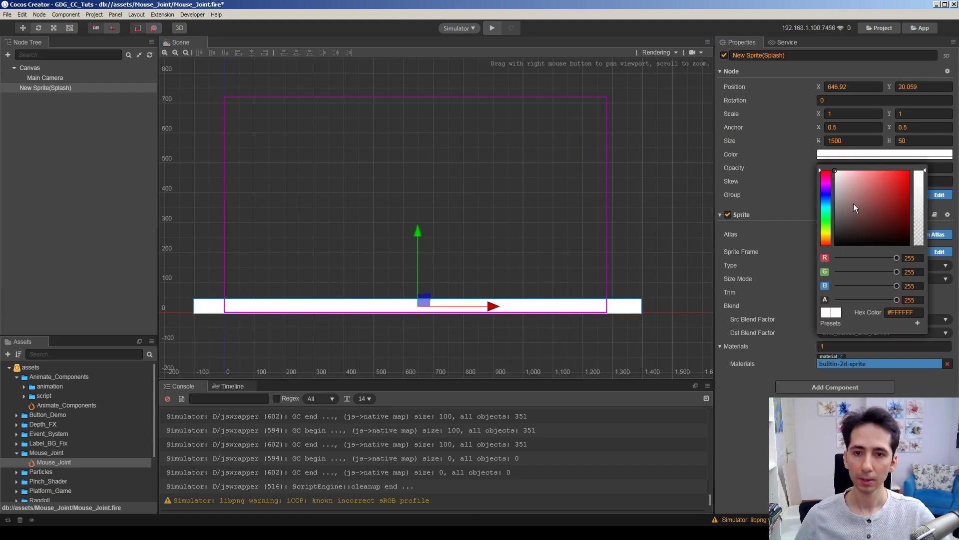
mouse_move(853, 203)
mouse_down()
mouse_move(826, 199)
mouse_move(853, 189)
mouse_move(848, 202)
mouse_move(870, 202)
mouse_up()
click(826, 236)
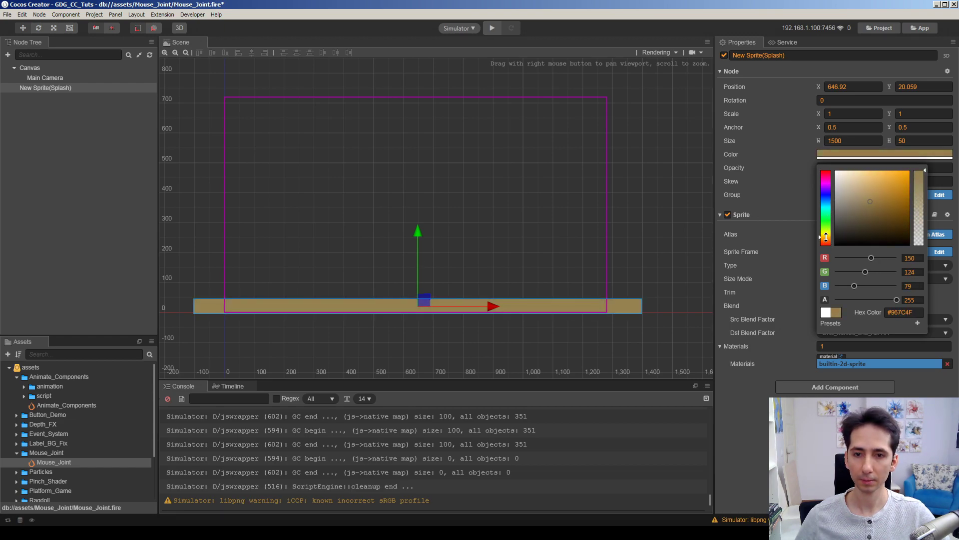
click(505, 208)
right_drag(585, 197, 580, 213)
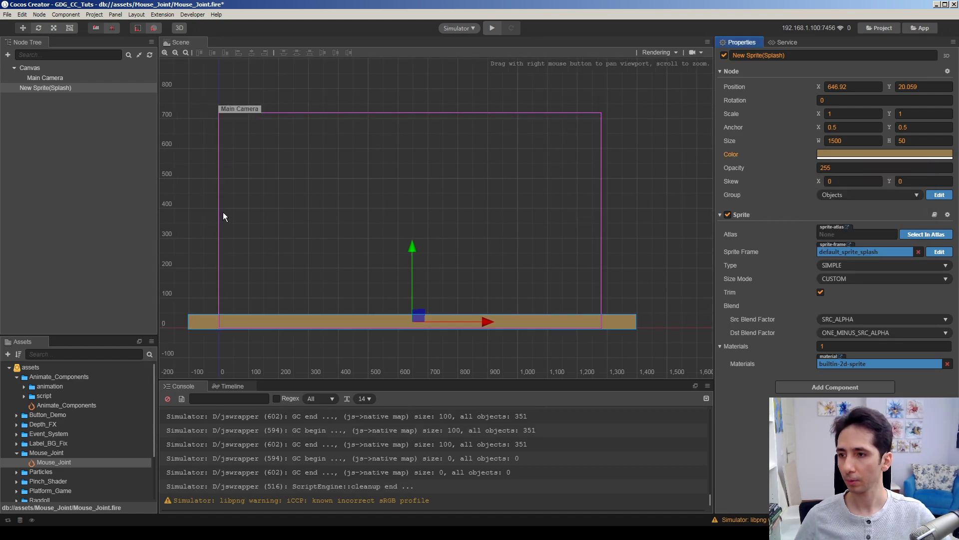
Add a PhysicsBoxCollider with a RigidBody to the floor sprite and nudge the sprite to about X 660, Y 25
right_drag(223, 212, 231, 202)
click(190, 232)
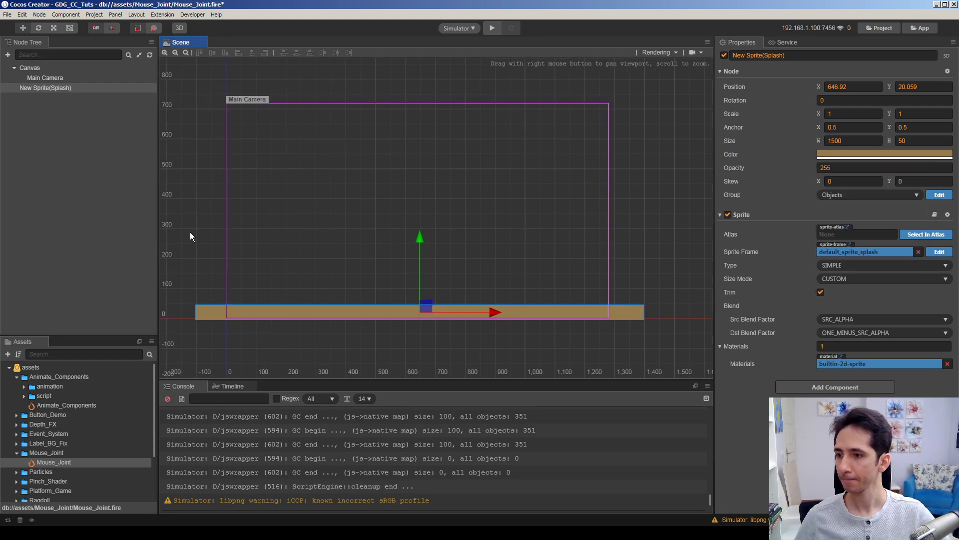
click(403, 318)
click(831, 388)
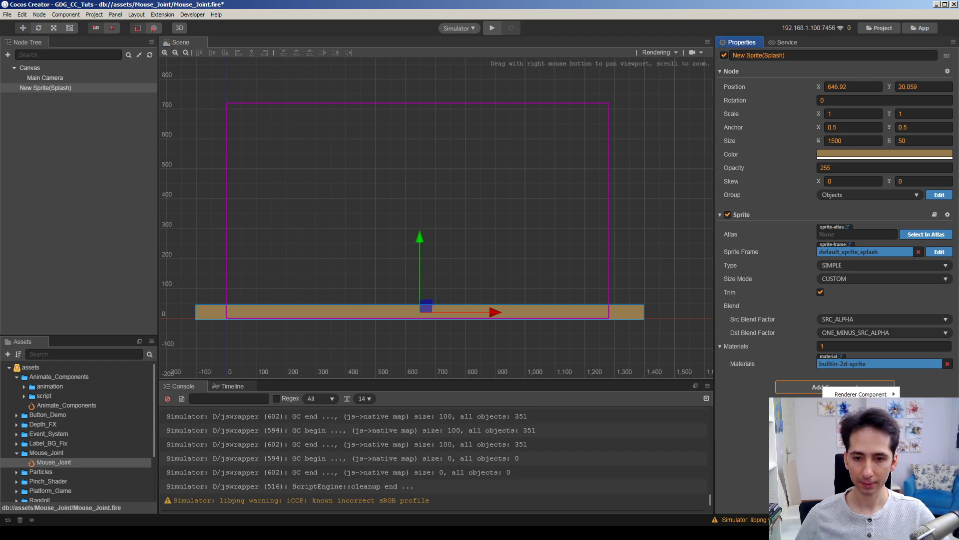
mouse_move(857, 438)
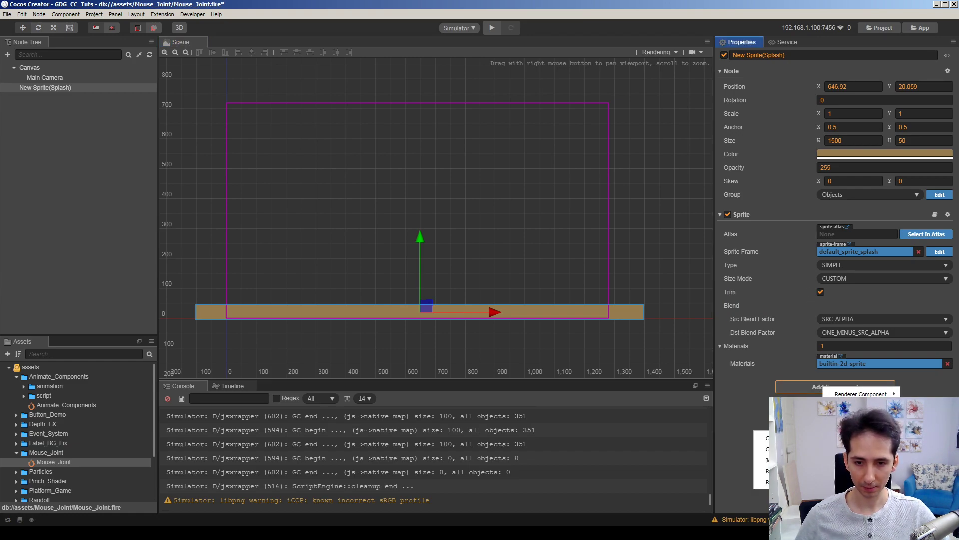
click(850, 439)
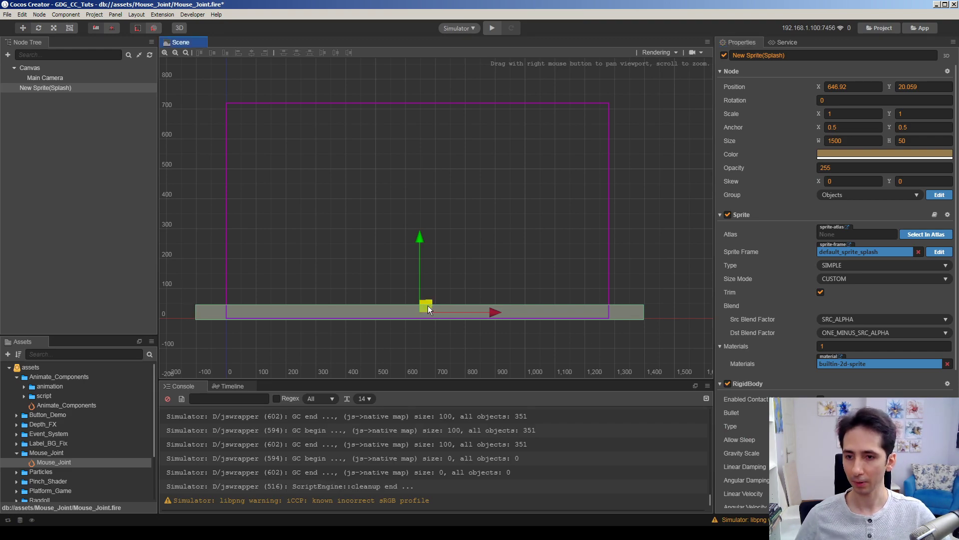
drag(427, 305, 432, 304)
scroll(780, 355, down, 4)
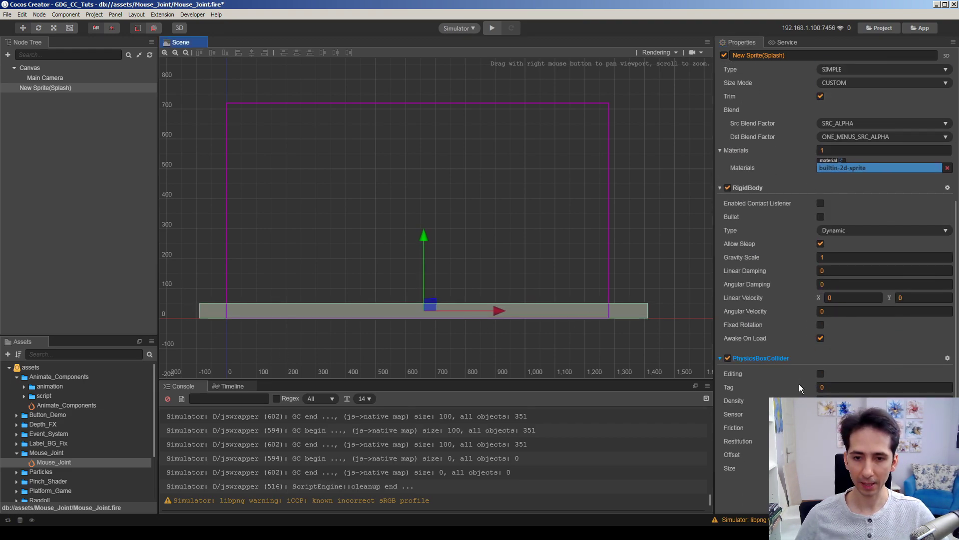
Duplicate the floor sprite, move the copy up off the original and set its rotation to -90
right_drag(396, 291, 402, 297)
click(403, 298)
click(444, 318)
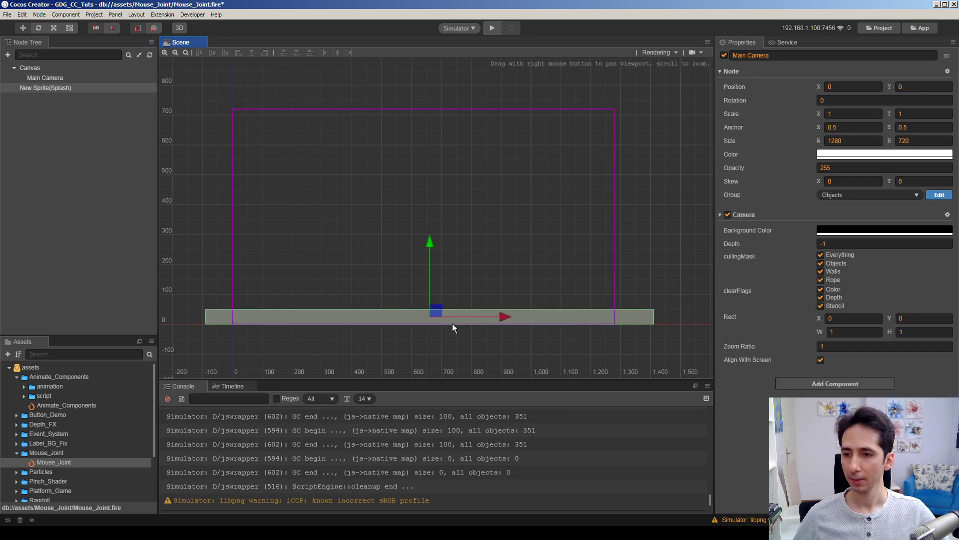
key(ctrl+d)
drag(439, 312, 378, 350)
key(e)
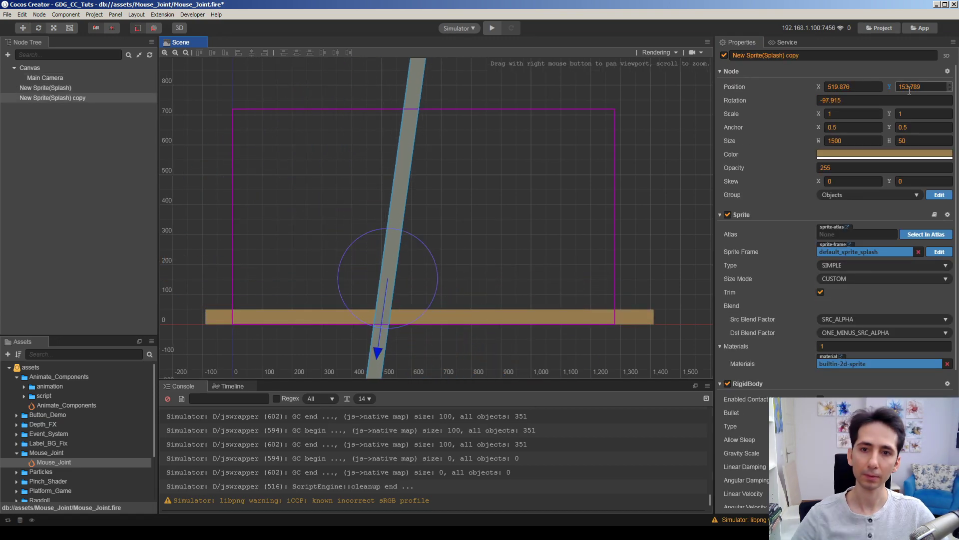
click(878, 101)
key(Return)
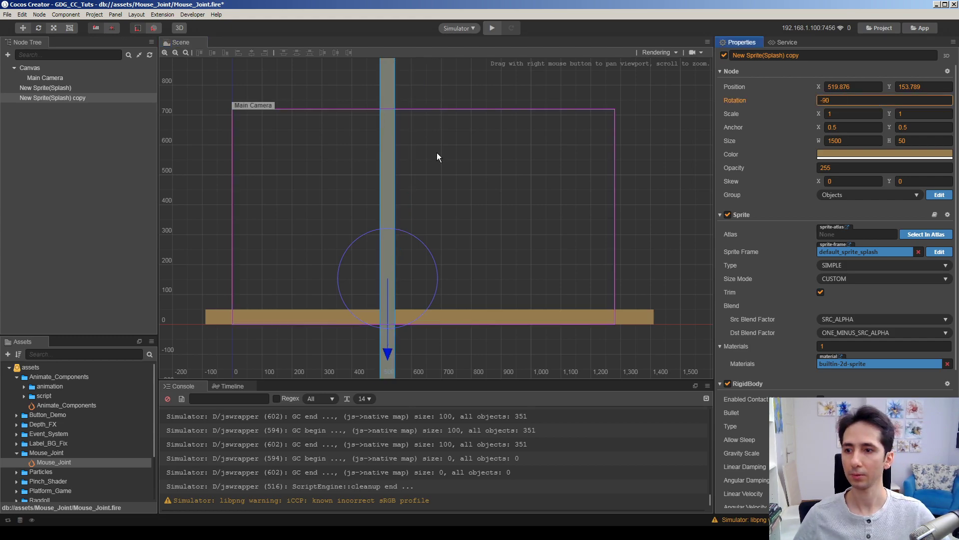
Position the rotated sprite and a duplicate of it as vertical walls along the left and right edges of the canvas
drag(379, 279, 603, 243)
key(ctrl+d)
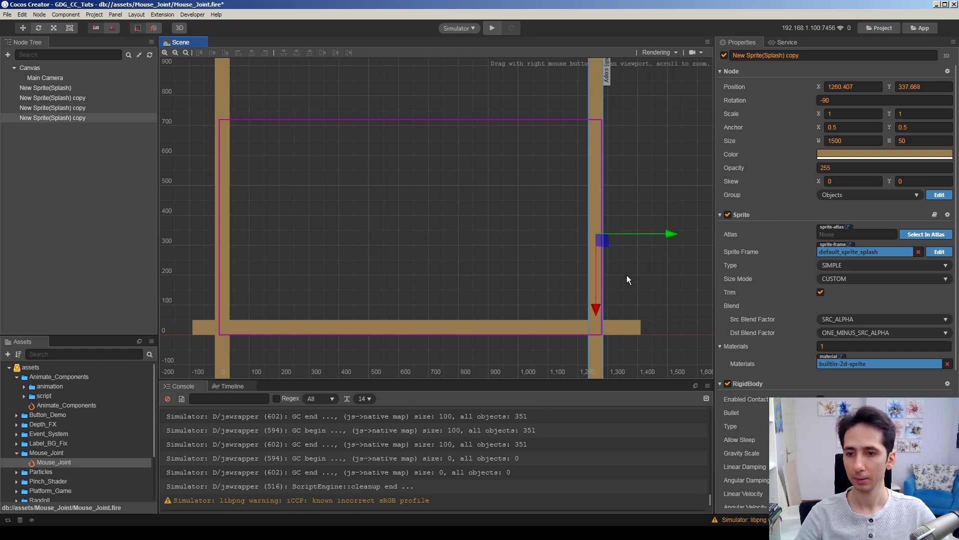
click(623, 280)
Duplicate the floor sprite and move the copy to the canvas's top edge, at about Y 705
click(550, 332)
key(ctrl+d)
drag(426, 330, 426, 125)
right_drag(460, 205, 467, 205)
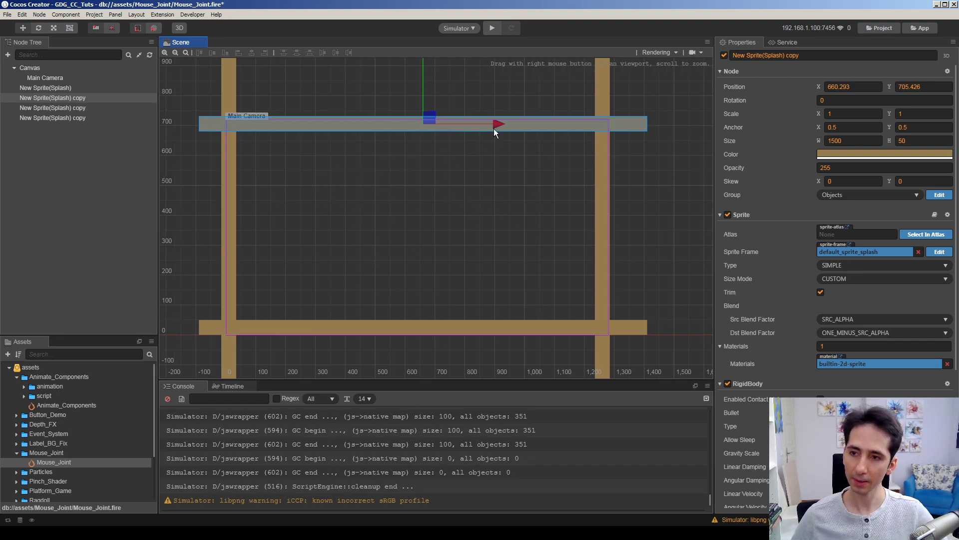
right_drag(423, 180, 425, 184)
click(114, 170)
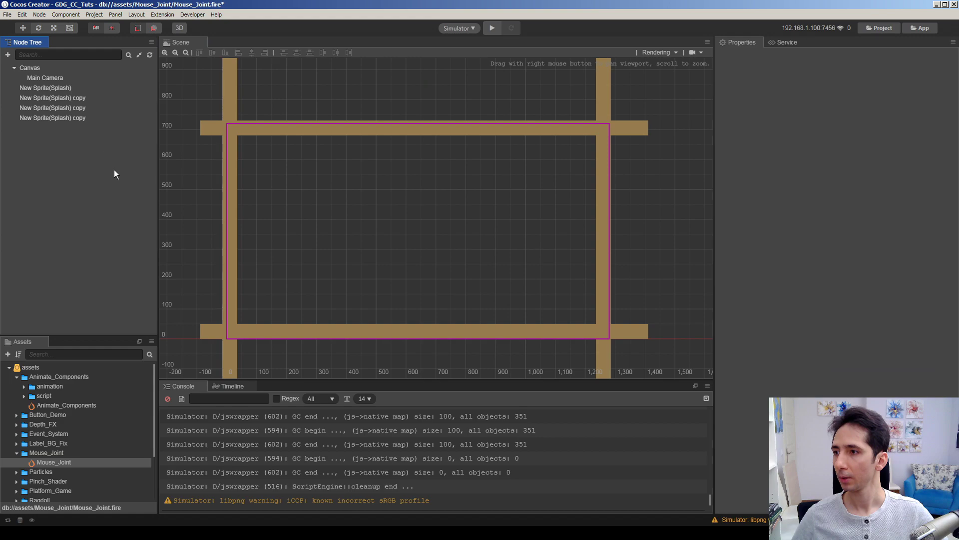
Set the RigidBody type of all four wall sprites to Static
click(65, 89)
shift+click(61, 117)
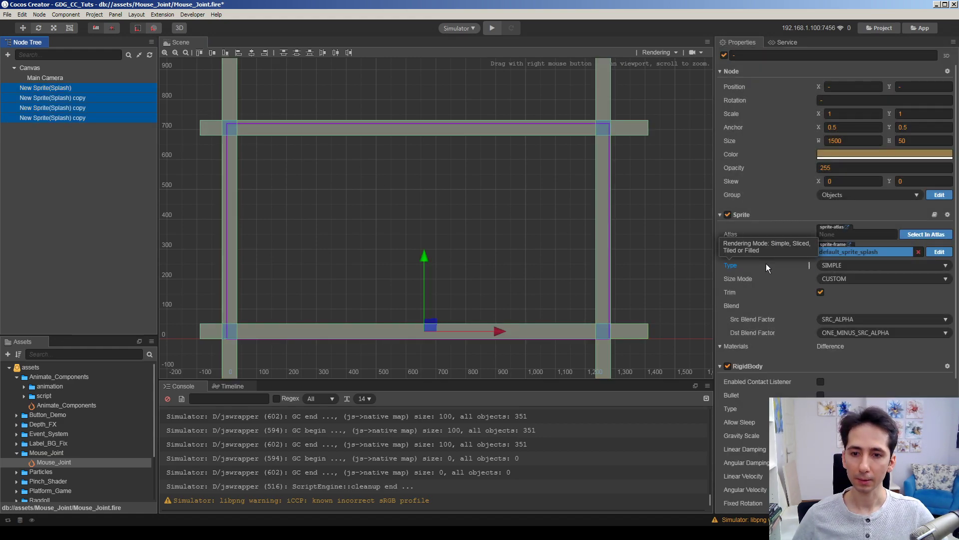
scroll(767, 264, down, 3)
scroll(769, 270, down, 1)
click(839, 230)
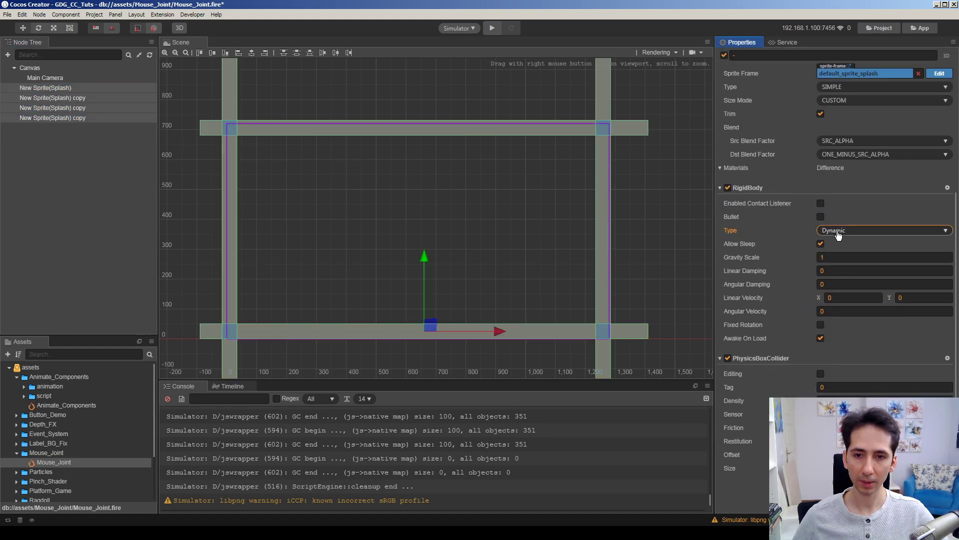
click(838, 241)
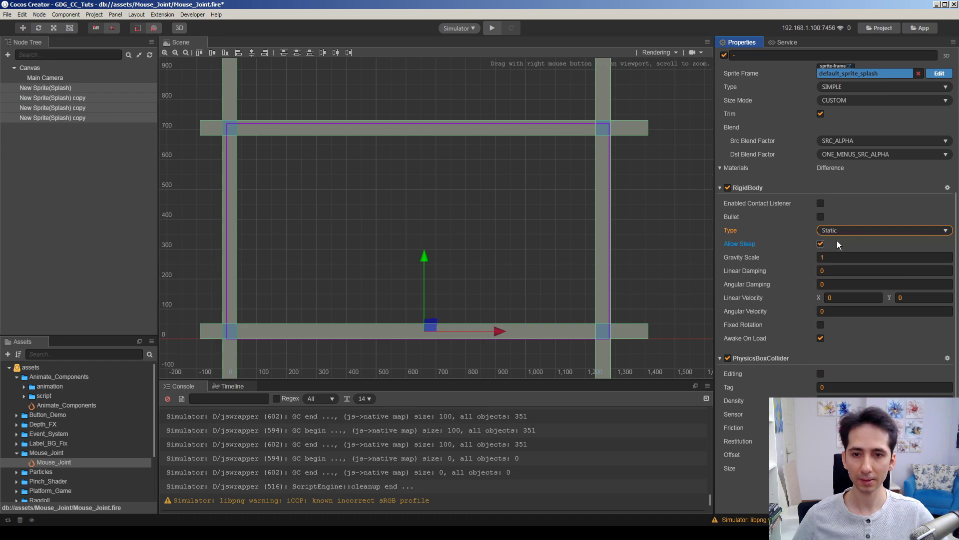
click(69, 134)
Rename the floor sprite and the top wall sprite as Wall
click(60, 88)
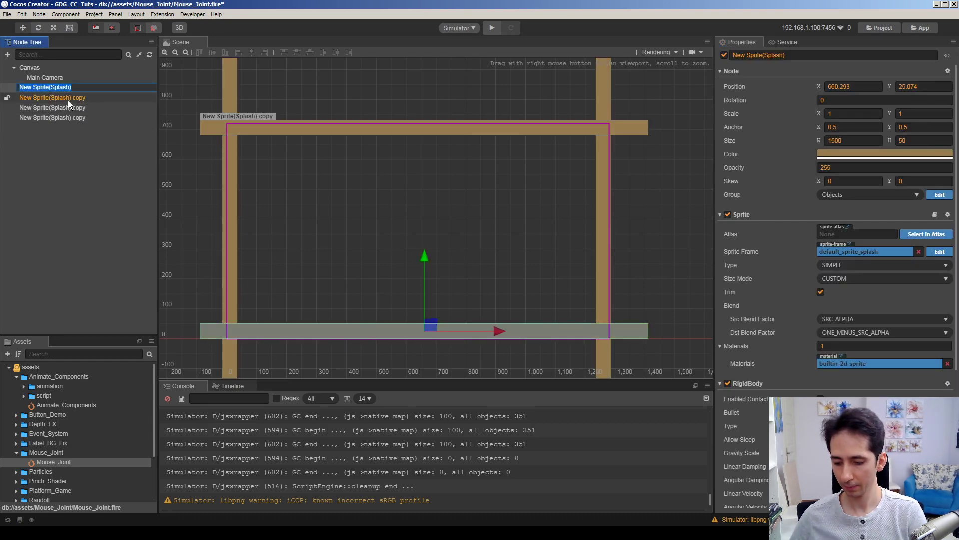
text(Wals)
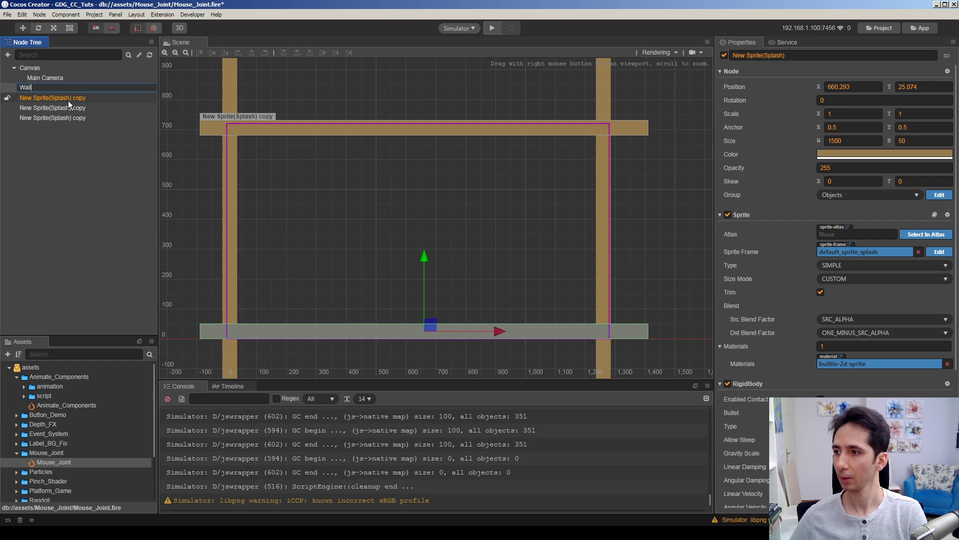
key(Return)
key(F2)
key(ctrl+c)
key(End)
key(Return)
key(Down)
key(F2)
key(ctrl+v)
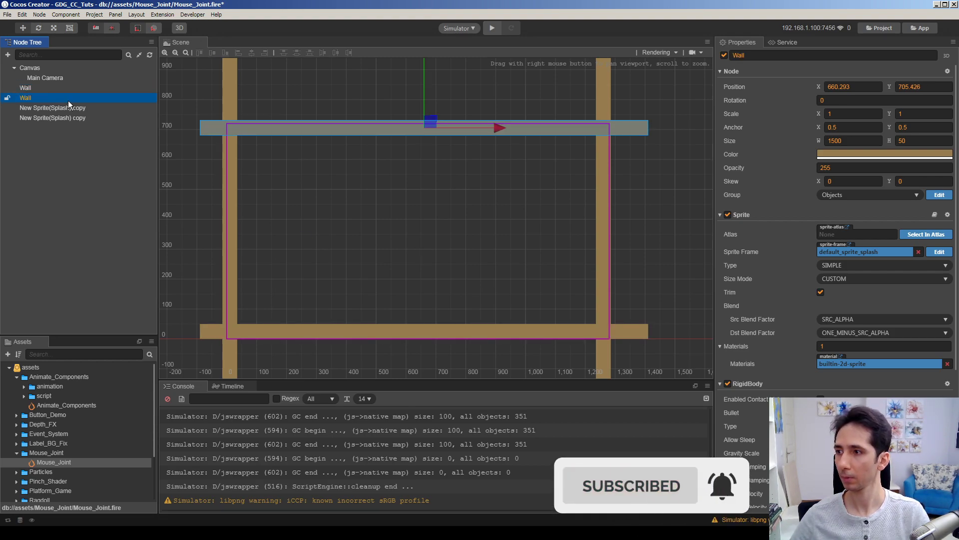
key(Return)
Rename the two vertical wall sprites as Wall and save the scene
key(Down)
key(F2)
text(Wall)
key(Return)
key(Down)
key(F2)
text(Wall)
key(Return)
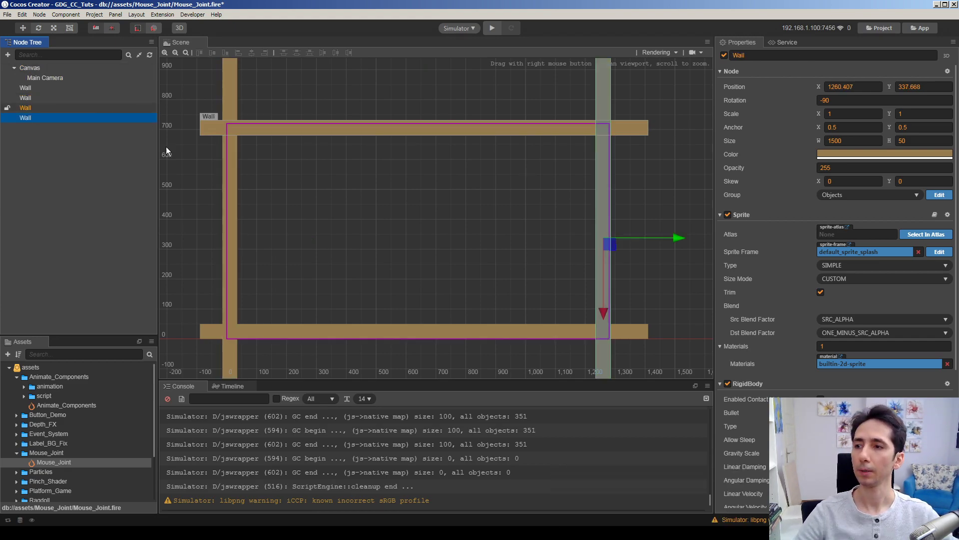
right_drag(355, 209, 359, 209)
click(392, 208)
Create another splash sprite node and place it inside the walls at about X 435, Y 371
right_click(69, 181)
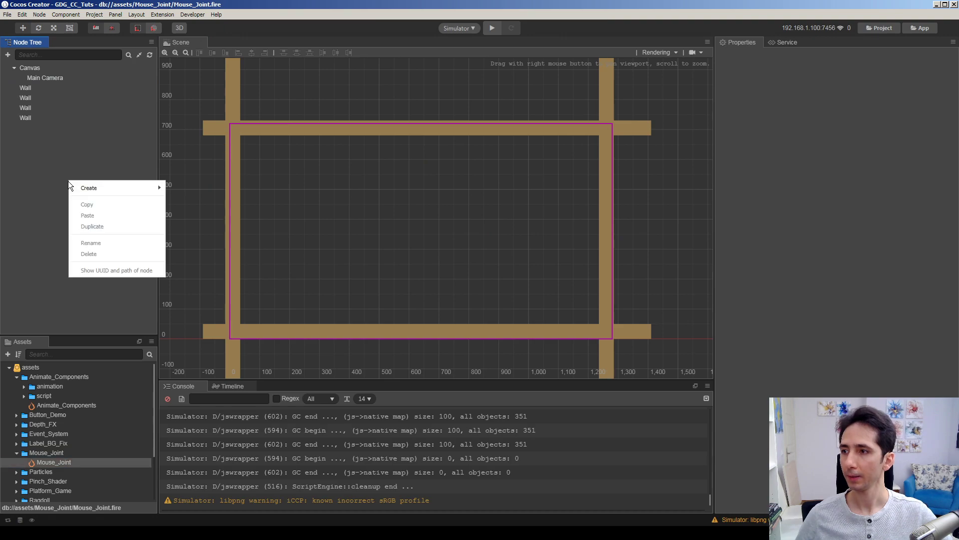
mouse_move(132, 187)
mouse_move(198, 200)
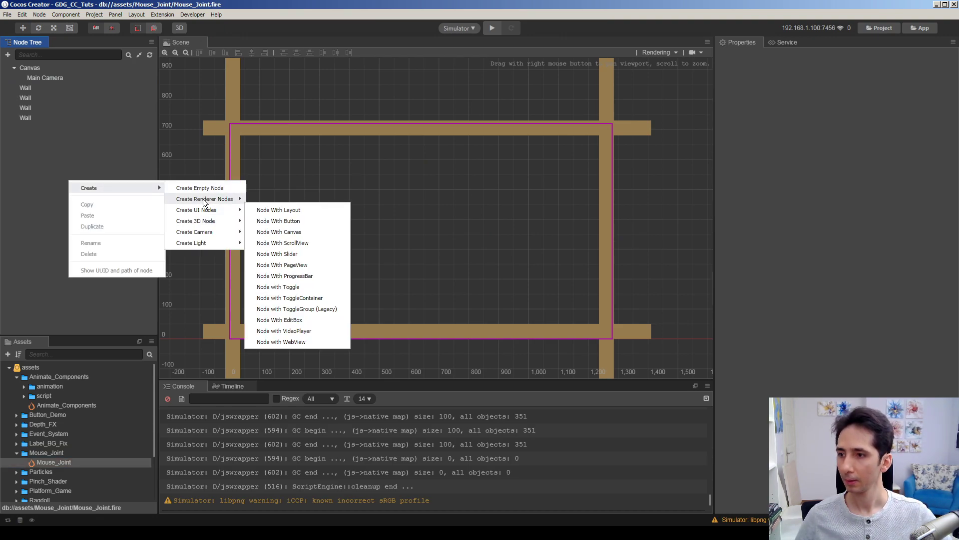
click(283, 210)
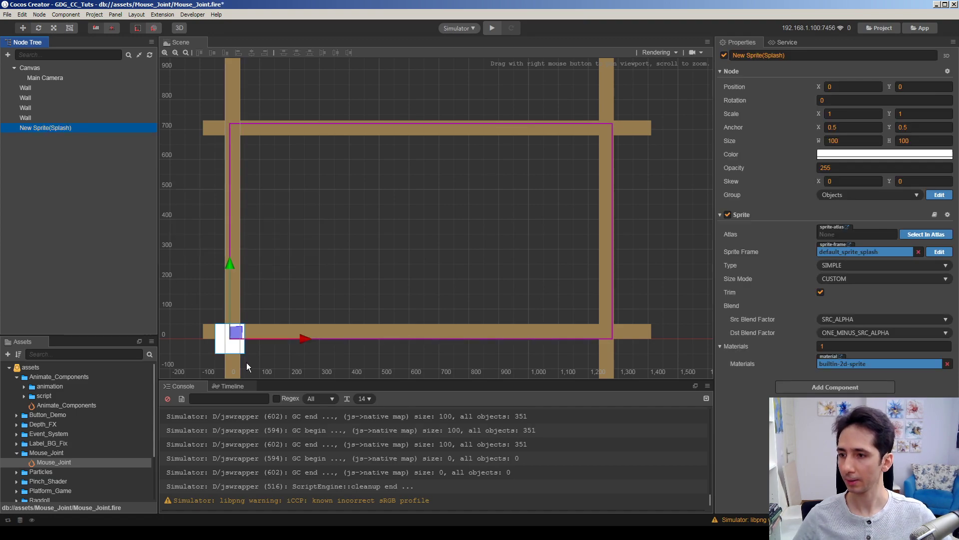
drag(237, 332, 380, 215)
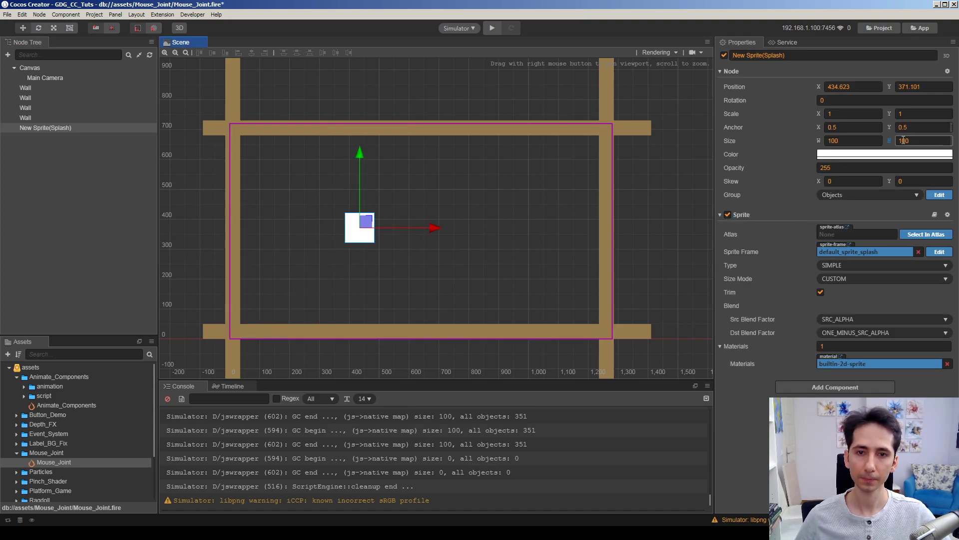
Colour the new sprite inside the walls light red, #FA8181
click(901, 154)
click(868, 177)
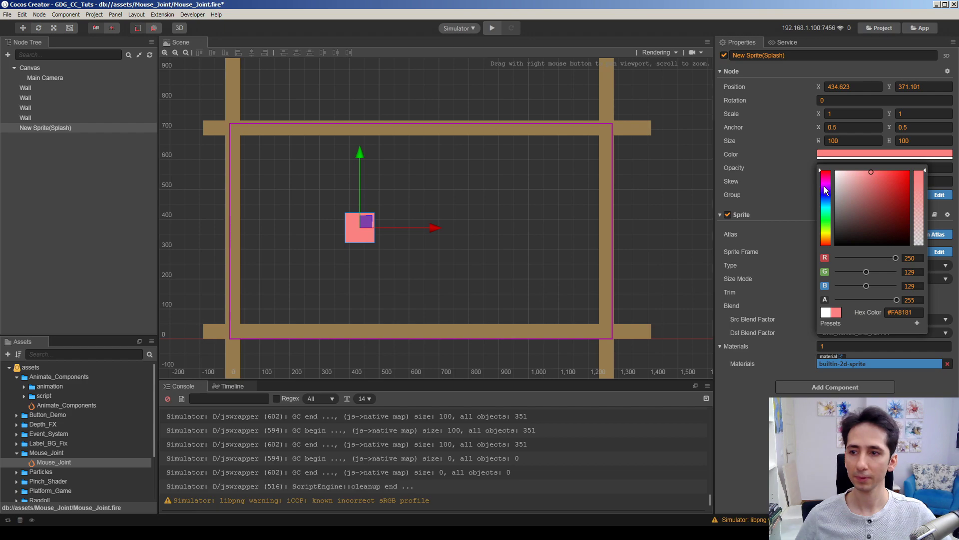
click(845, 345)
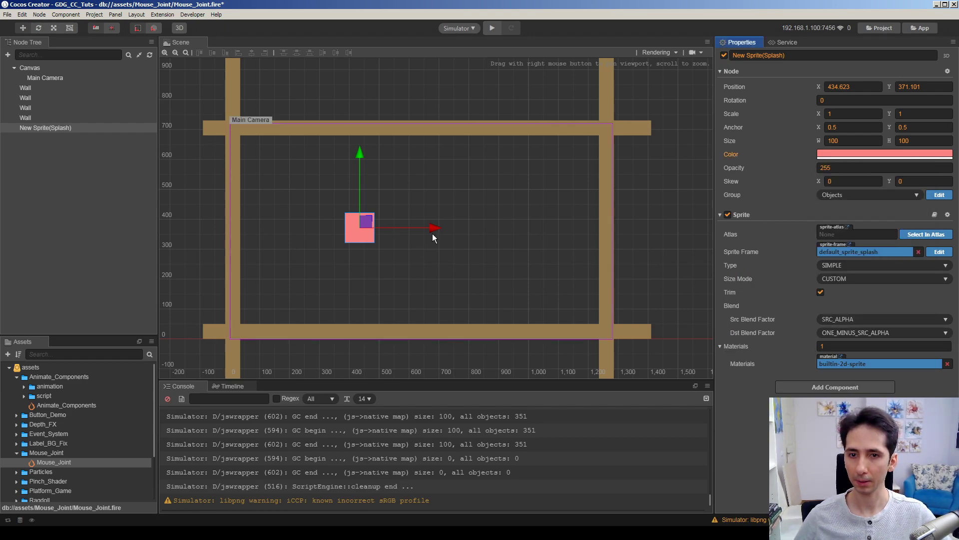
Set the red sprite's size to 200 by 200 and move it to about X 368, Y 343
click(846, 141)
text(200)
key(Tab)
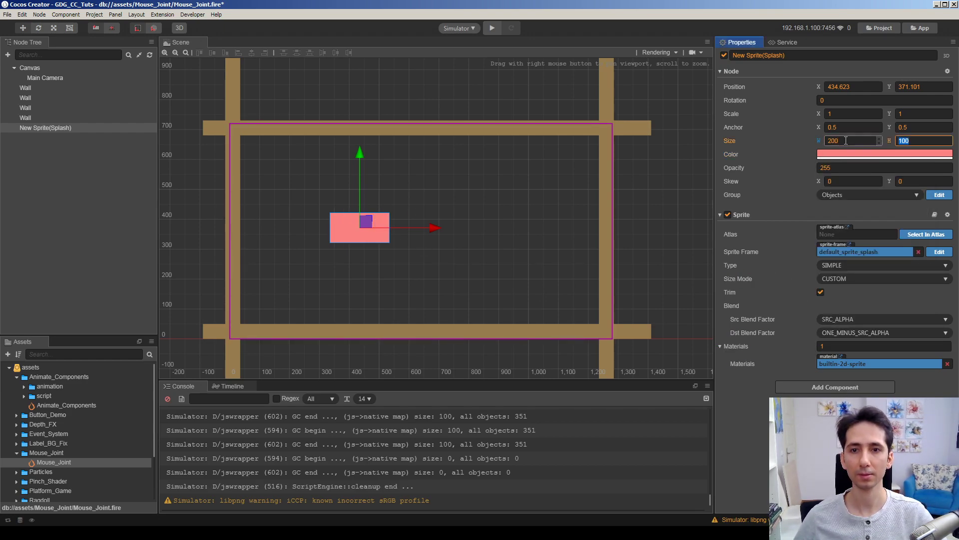
text(200)
key(Return)
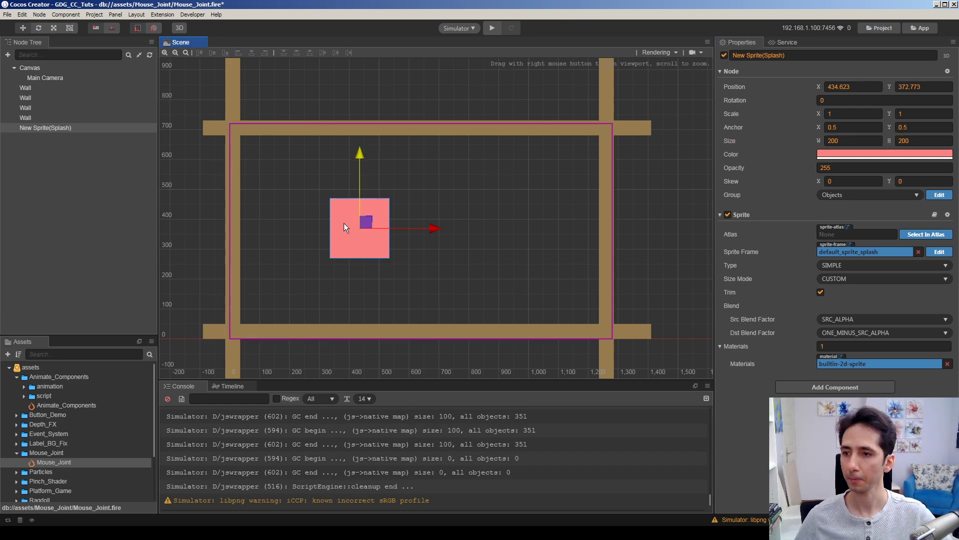
drag(363, 224, 343, 231)
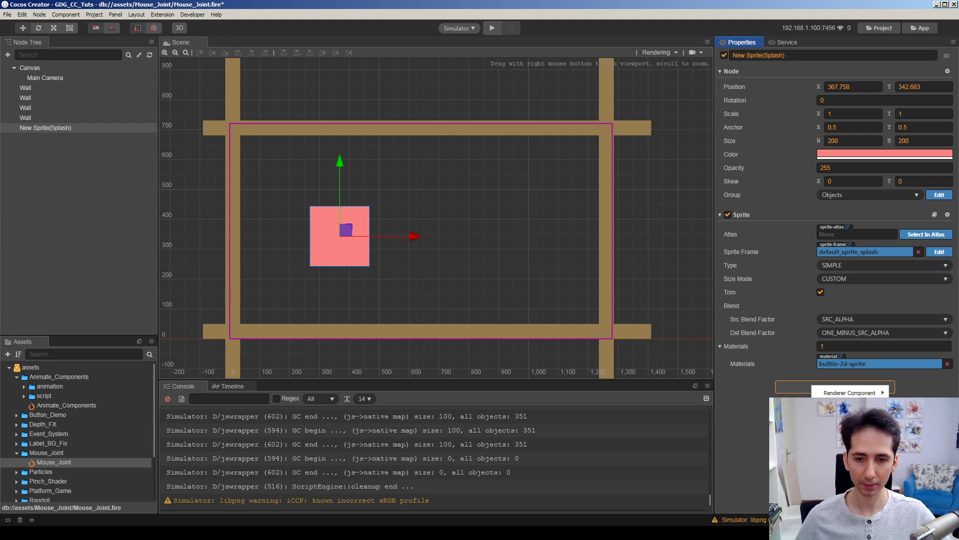
Add a physics box collider to the red sprite and move the sprite to about X 308, Y 262
click(874, 439)
drag(347, 233, 329, 257)
scroll(793, 277, down, 4)
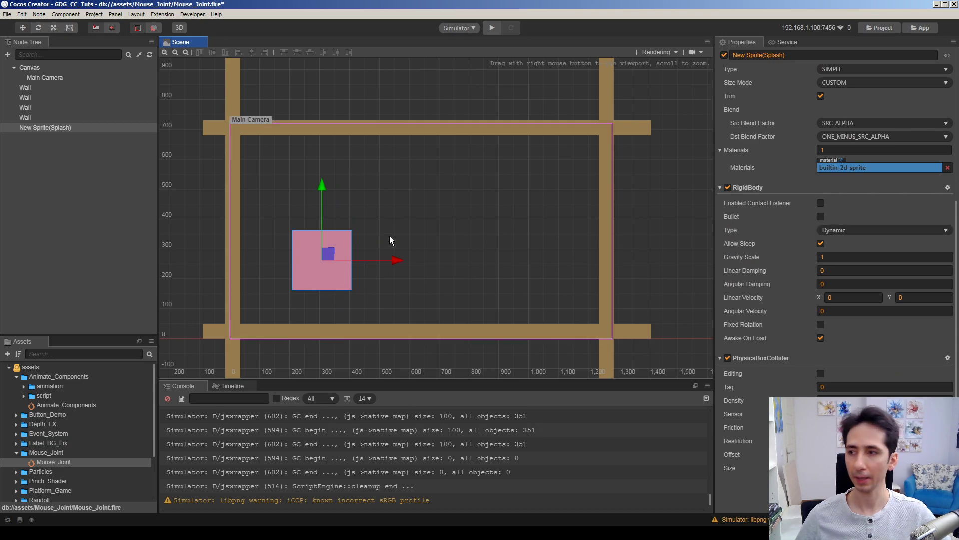
Rename the red sprite node as Box
click(80, 208)
click(59, 129)
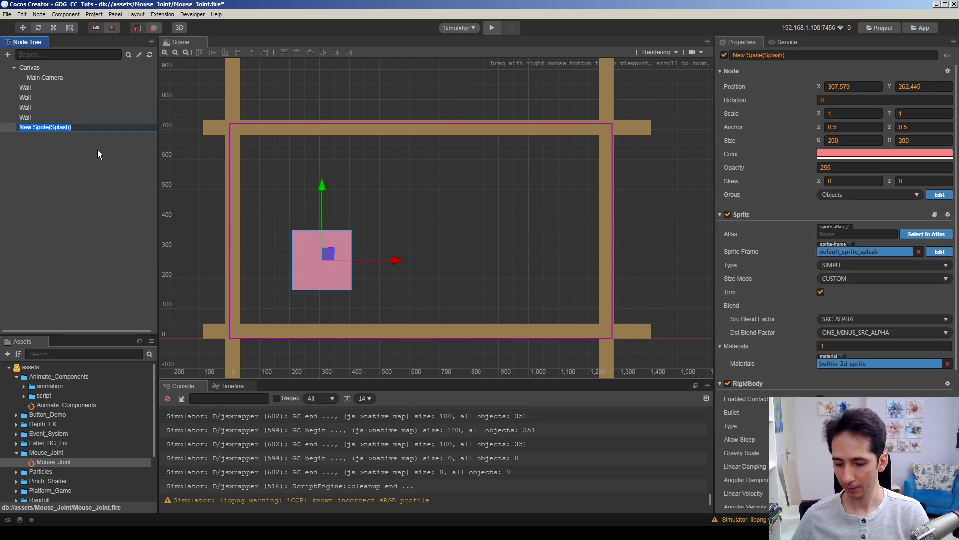
text(Box)
key(Return)
click(76, 190)
Duplicate the Box node and rename the duplicate as Box2
click(27, 128)
key(ctrl+d)
key(F2)
key(Right)
key(BackSpace)
key(BackSpace)
key(BackSpace)
key(BackSpace)
key(BackSpace)
key(Return)
Set Box2's size to 150 by 150 and place it beside Box at about X 799, Y 272
drag(307, 248, 448, 246)
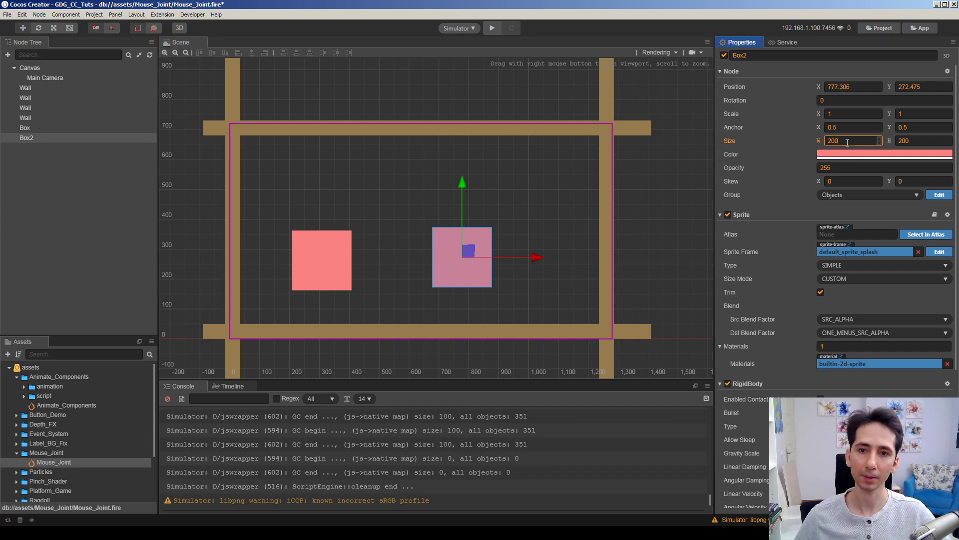
text(150)
key(Tab)
scroll(727, 275, down, 4)
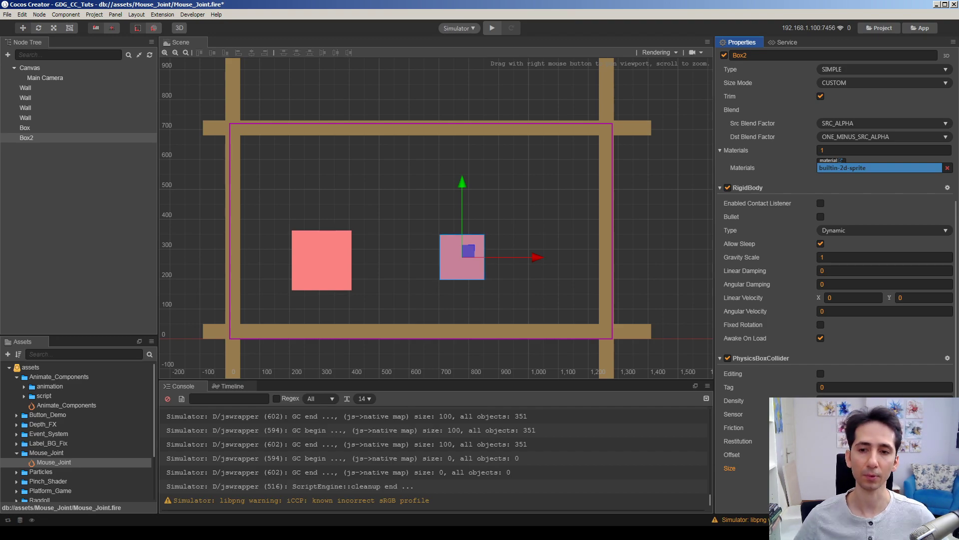
click(475, 251)
key(r)
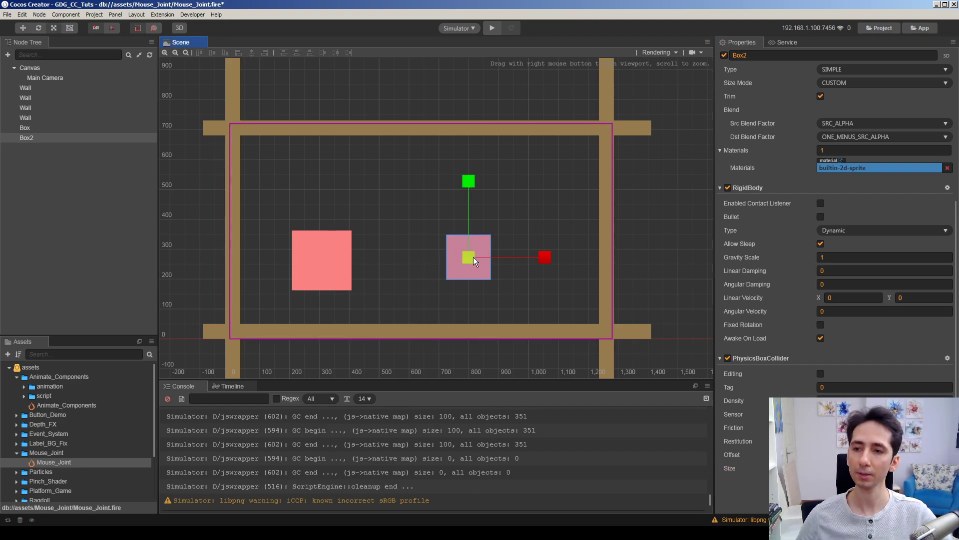
mouse_move(473, 257)
mouse_down()
mouse_move(498, 260)
mouse_move(478, 256)
mouse_up()
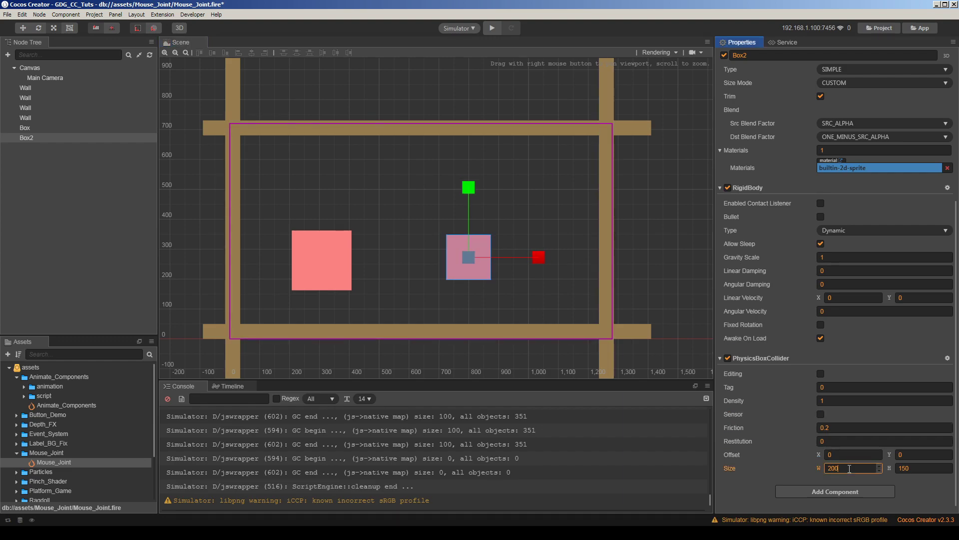
Set the size of Box2's physics box collider to 150 by 150
text(00)
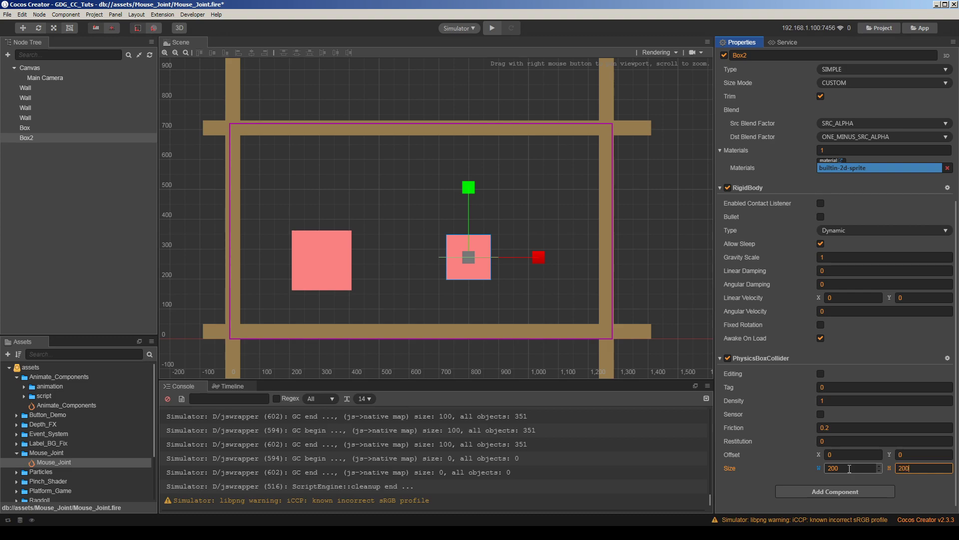
key(Tab)
text(150)
key(Tab)
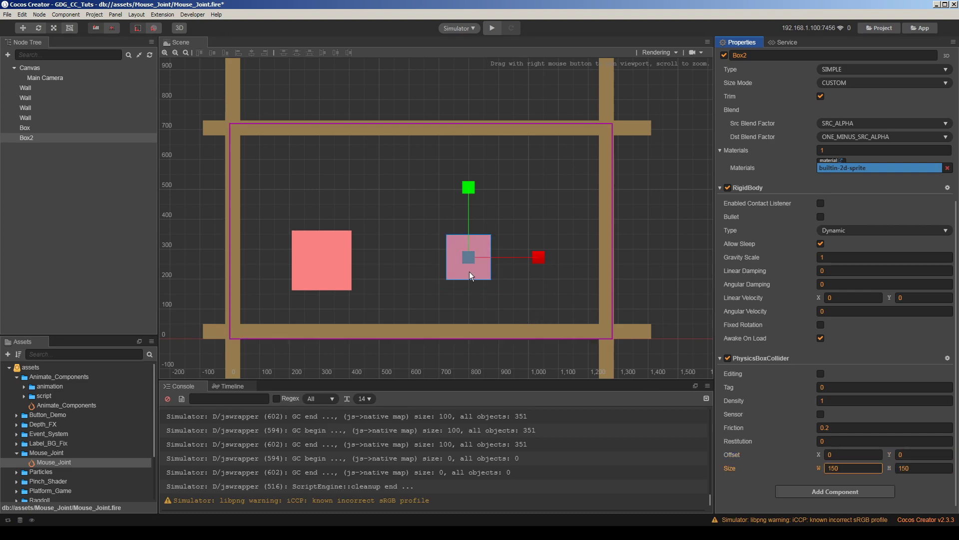
Reposition Box2 inside the walls, between Box and the far vertical wall
drag(469, 261, 479, 259)
scroll(748, 245, up, 4)
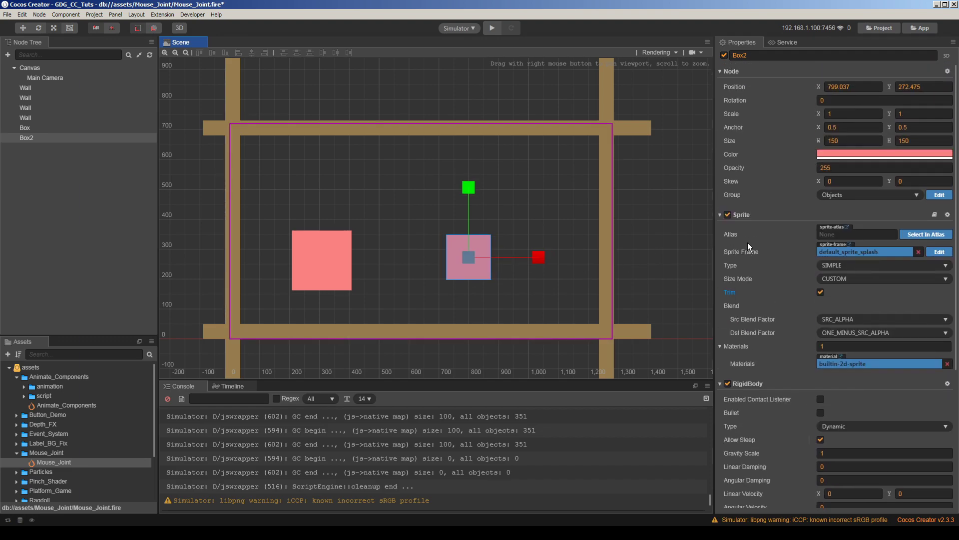
key(w)
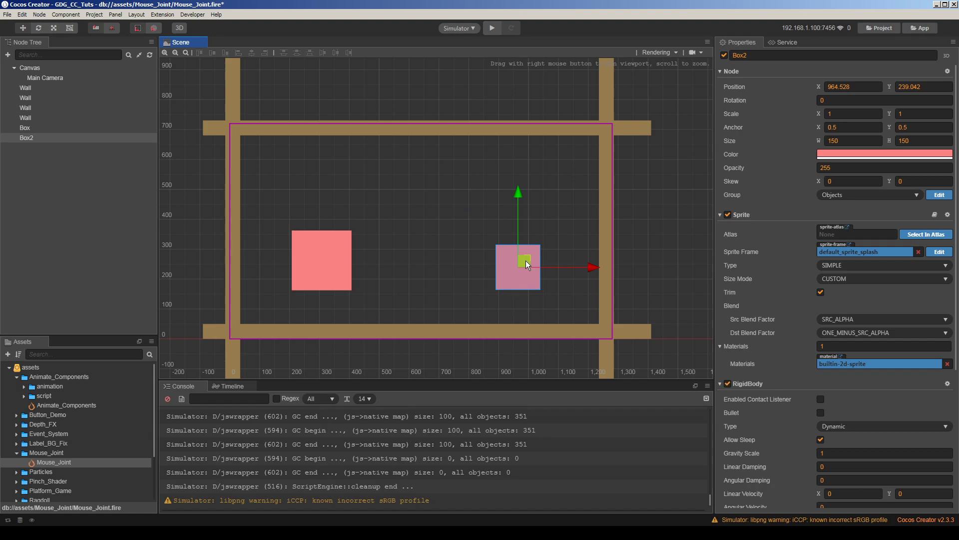
drag(526, 260, 518, 266)
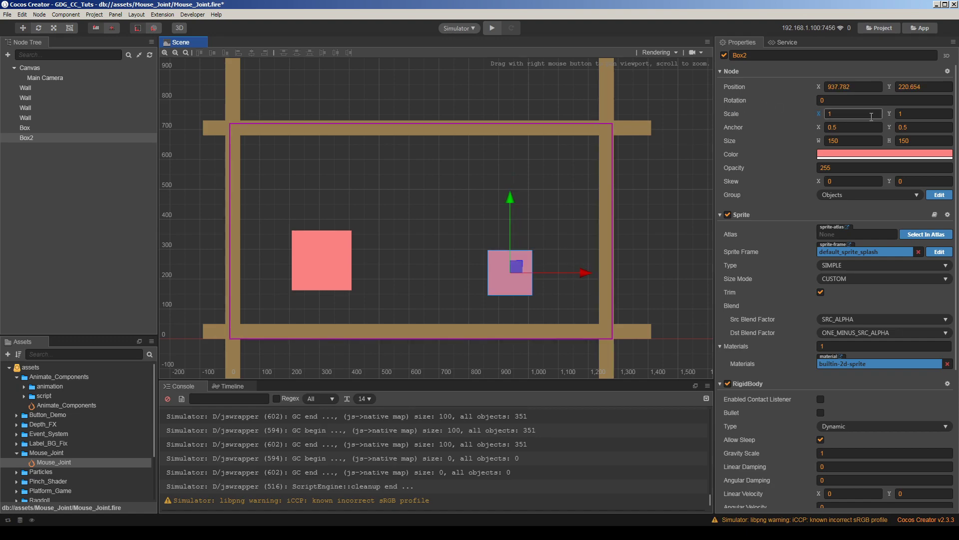
drag(513, 268, 473, 211)
click(117, 190)
click(517, 291)
click(52, 175)
Duplicate Box2 and set the copy's size to 50 by 50
click(26, 138)
key(ctrl+d)
click(855, 142)
text(50)
key(Tab)
text(50)
key(Return)
Set the size of the small copy's physics box collider to 50 by 50
scroll(741, 304, down, 4)
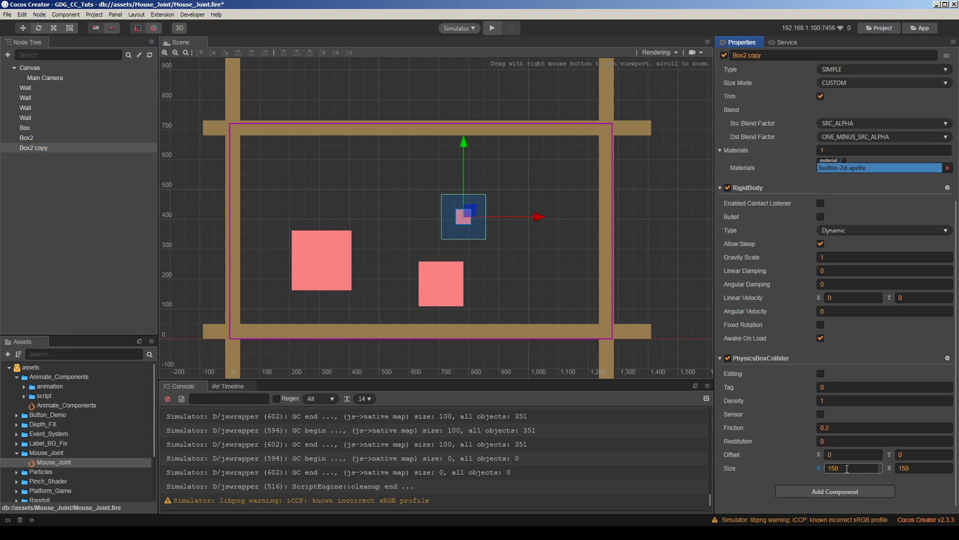
double_click(848, 469)
text(50)
key(Tab)
text(50)
key(Return)
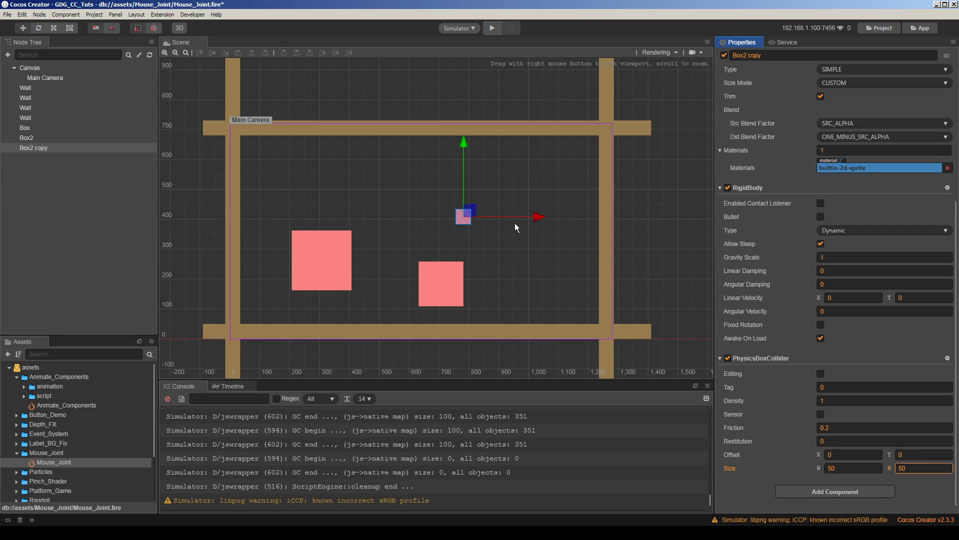
Duplicate the small box three times and spread the four small boxes out above Box2
drag(470, 210, 488, 179)
key(ctrl+d)
key(ctrl+d)
key(ctrl+d)
drag(383, 163, 529, 244)
click(515, 231)
click(475, 192)
drag(475, 192, 438, 179)
Select all four small boxes together and colour them light blue
drag(363, 145, 559, 248)
click(856, 155)
click(825, 196)
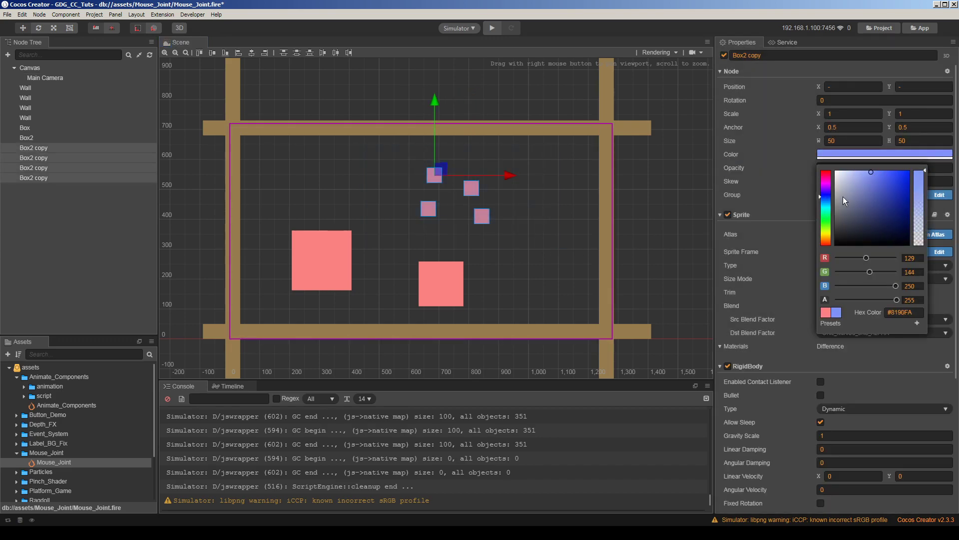
click(870, 175)
click(556, 265)
Colour Box2 light yellow-green
click(446, 281)
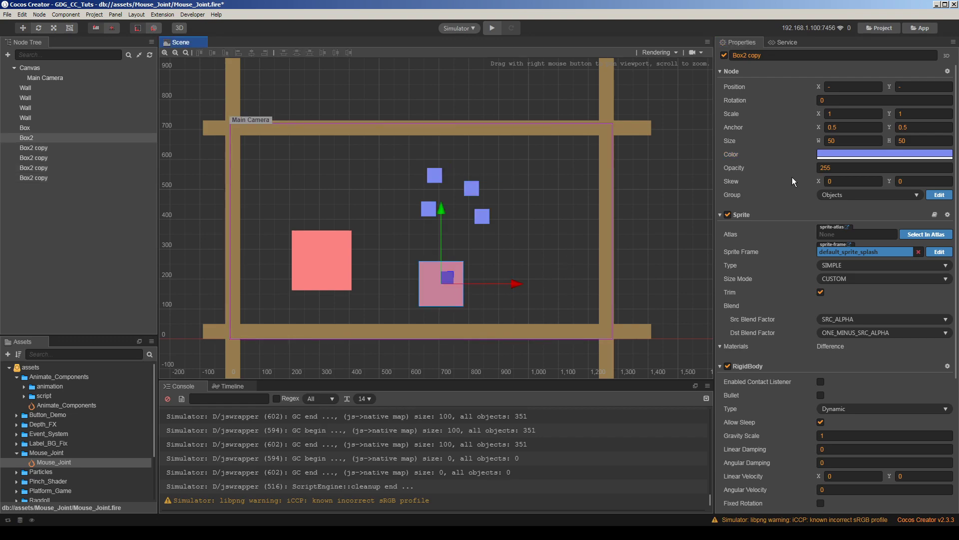
click(844, 154)
click(826, 225)
drag(824, 227, 825, 228)
click(481, 233)
Tilt the large red Box counter-clockwise and move it slightly higher inside the walls
right_drag(368, 258, 424, 255)
click(423, 256)
click(392, 254)
drag(386, 252, 385, 237)
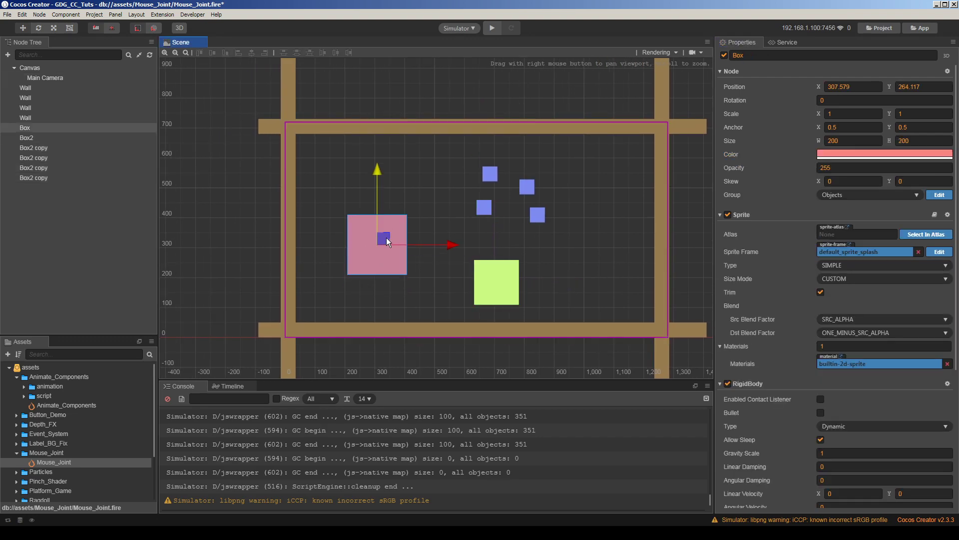
key(e)
key(w)
drag(419, 271, 393, 218)
Tilt the green Box2 clockwise, move it slightly higher, and save the scene
click(516, 280)
key(e)
key(w)
drag(539, 282, 517, 256)
click(687, 245)
right_drag(563, 206, 512, 206)
key(ctrl+s)
click(49, 230)
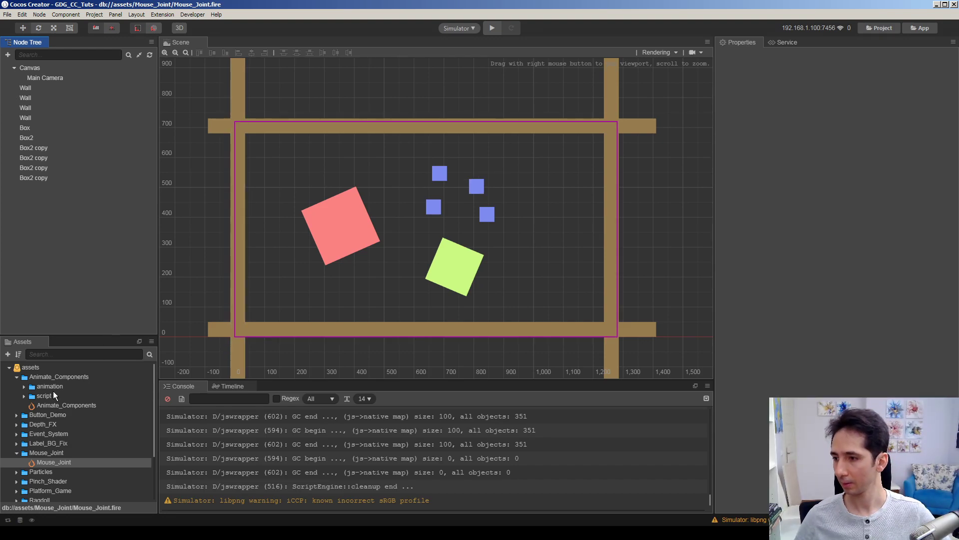
Create an empty node at the root level of the scene
right_click(50, 249)
mouse_move(80, 256)
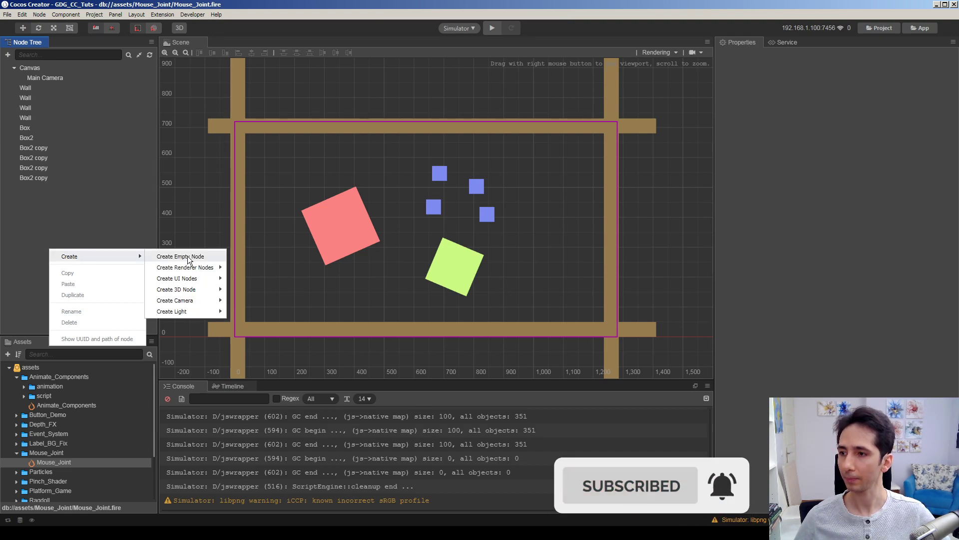
click(188, 260)
right_click(56, 237)
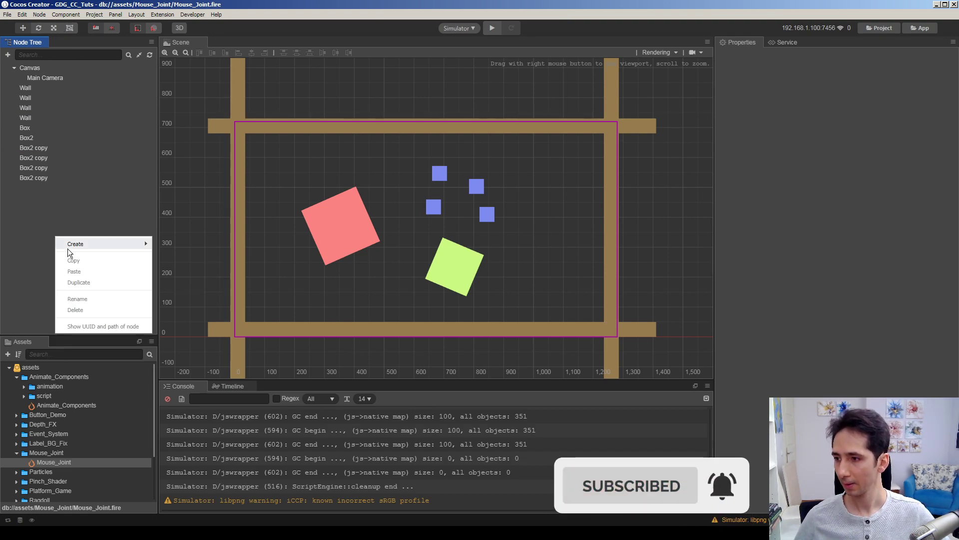
mouse_move(92, 243)
click(175, 243)
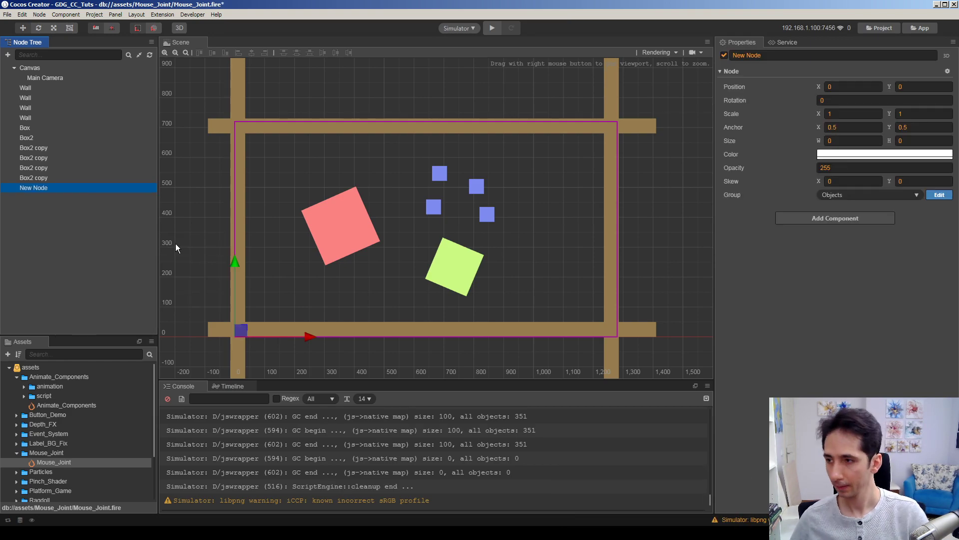
Name the empty node Physics_Enabler and move it above Canvas in the node hierarchy
text(physics_)
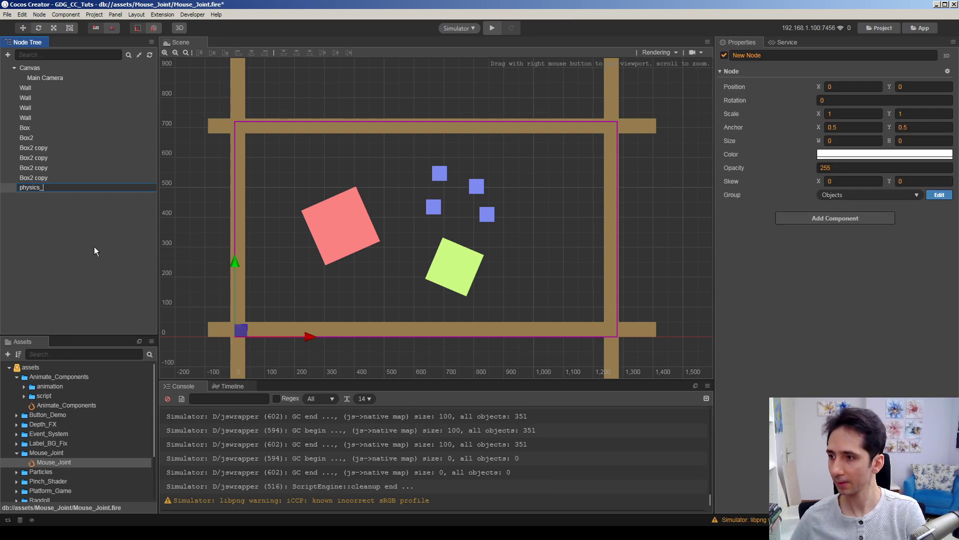
text(enabler)
key(Home)
key(Delete)
text(P)
key(Right)
key(Right)
key(Right)
key(Right)
key(Delete)
text(E)
key(Return)
drag(78, 191, 53, 66)
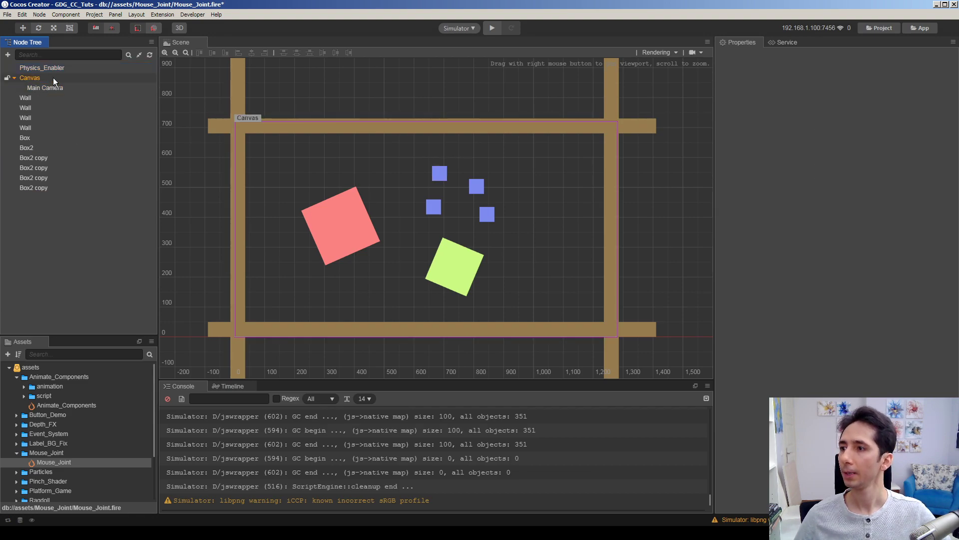
Search the assets for "phys" and attach the physics_enabler script to the Physics_Enabler node
click(66, 353)
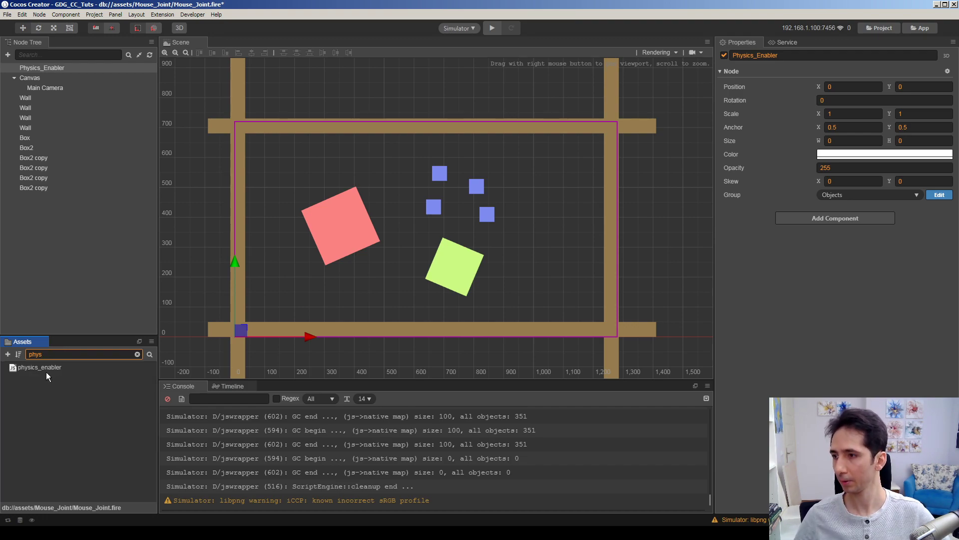
click(41, 67)
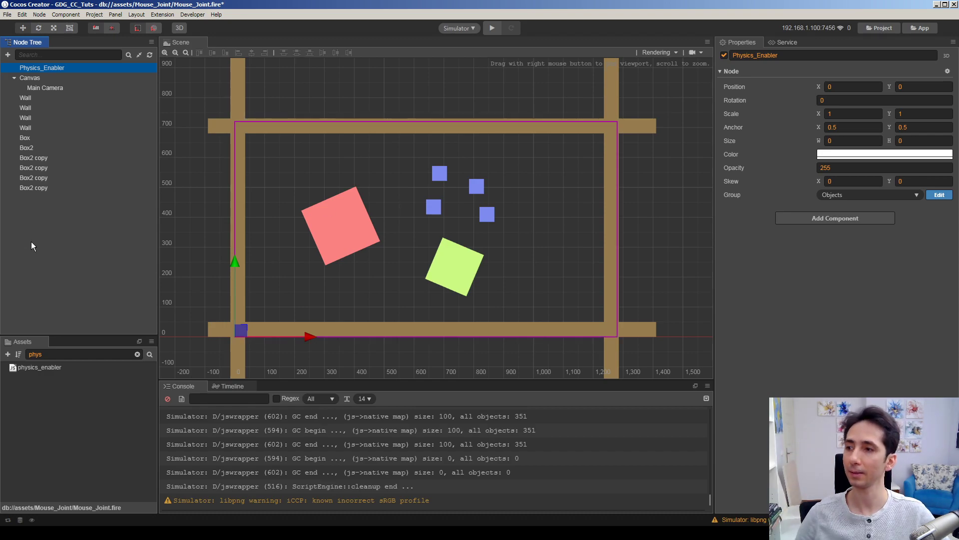
drag(35, 372, 804, 305)
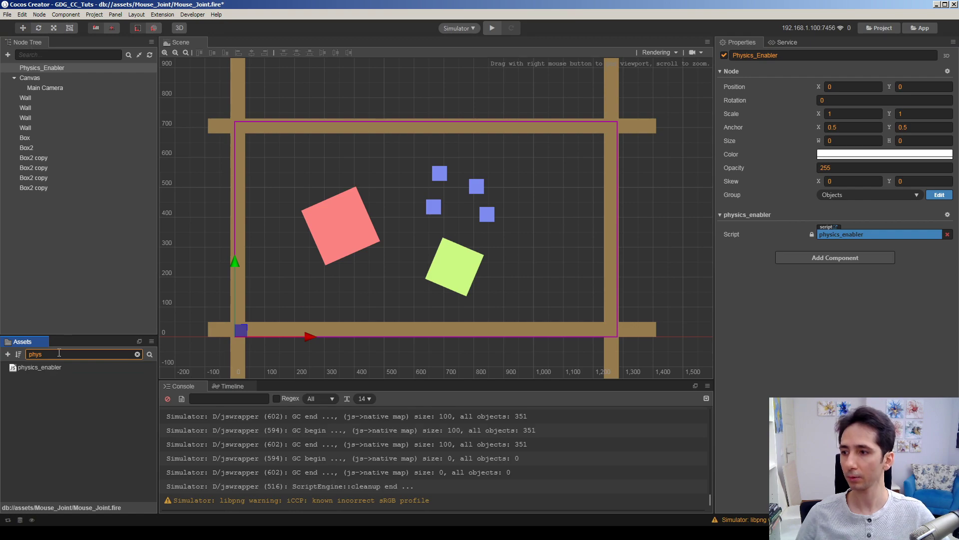
Clear the asset search and collapse the Animate_Components and Mouse_Joint folders
click(138, 354)
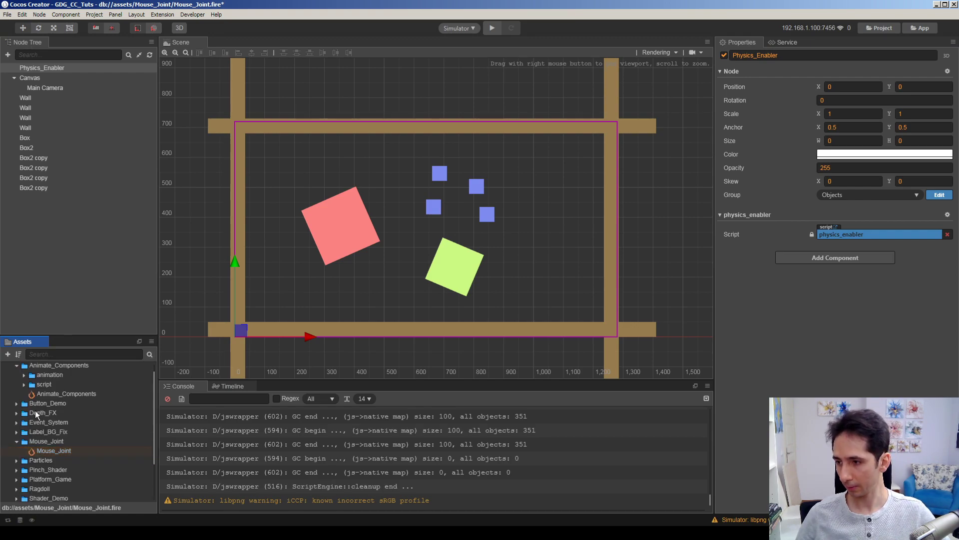
click(18, 367)
drag(154, 409, 168, 414)
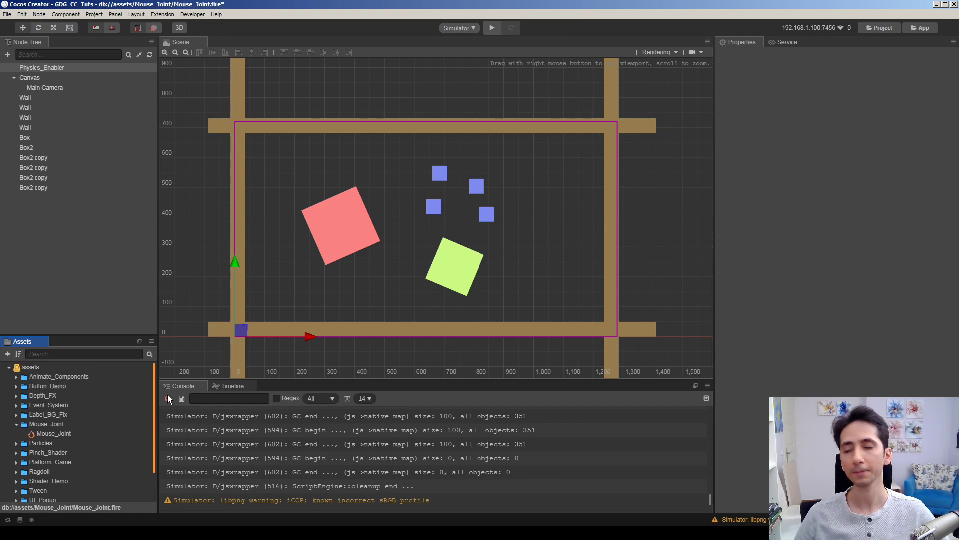
scroll(15, 394, down, 1)
click(16, 392)
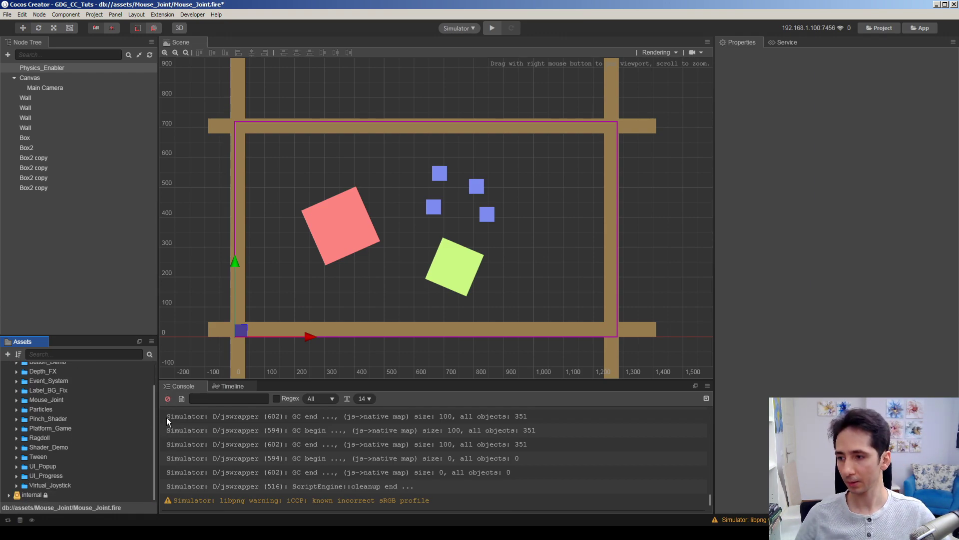
drag(155, 431, 154, 394)
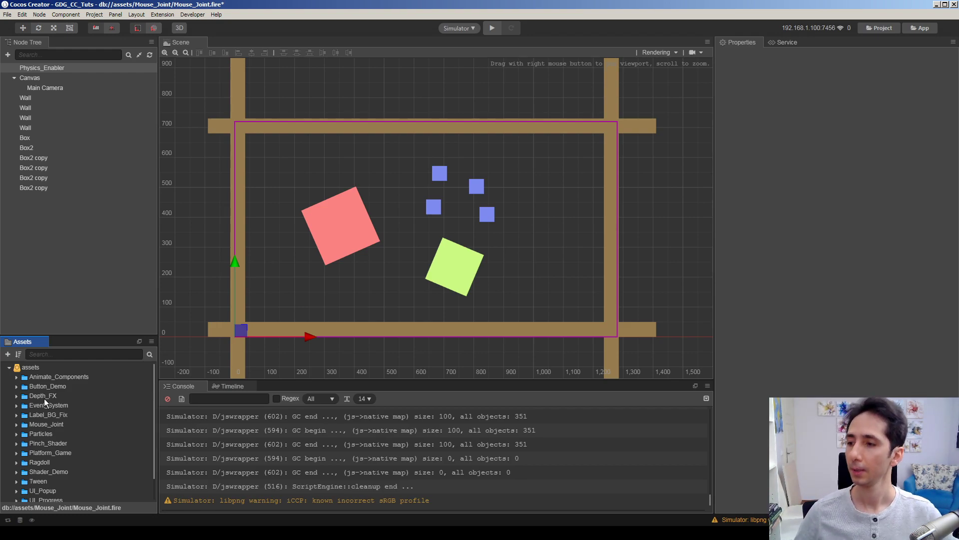
Open the physics_enabler script in Visual Studio Code and examine the line that enables the physics manager
click(43, 68)
click(844, 234)
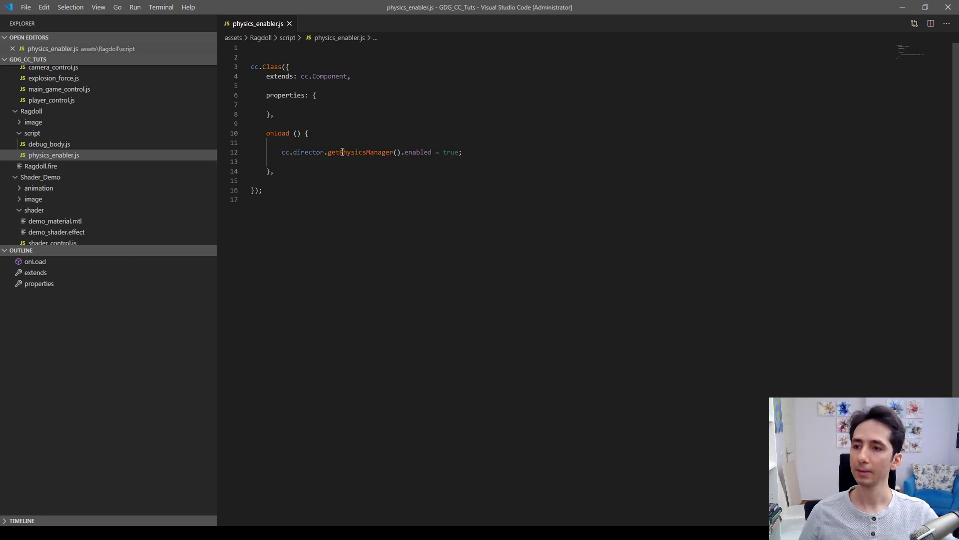
double_click(390, 152)
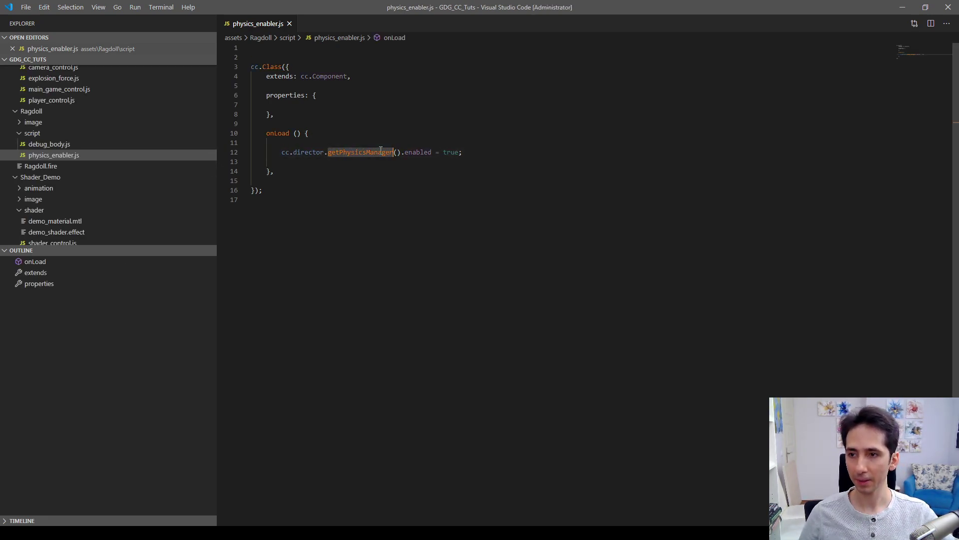
double_click(418, 152)
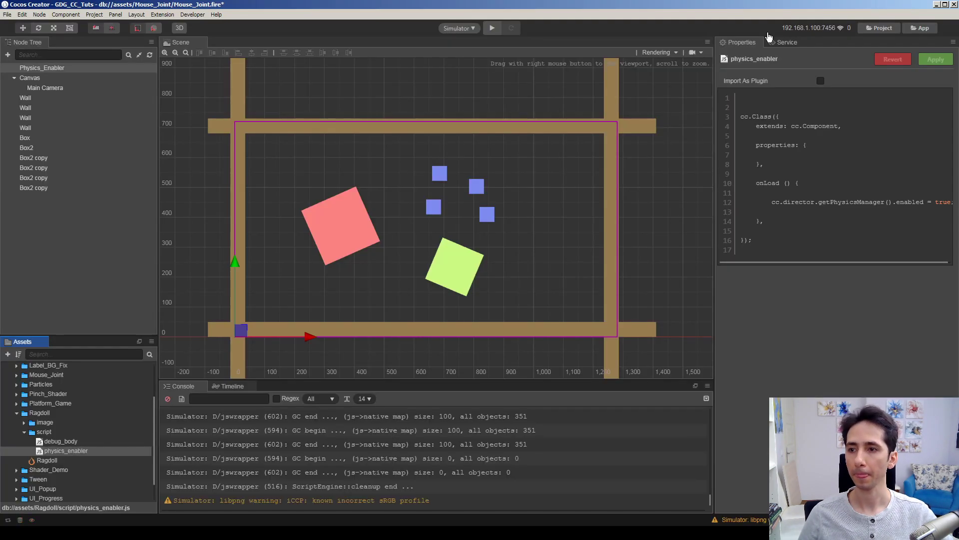
Return to Cocos Creator, save the scene and test the boxes' physics in a simulator run that is closed at the end
click(902, 7)
click(128, 209)
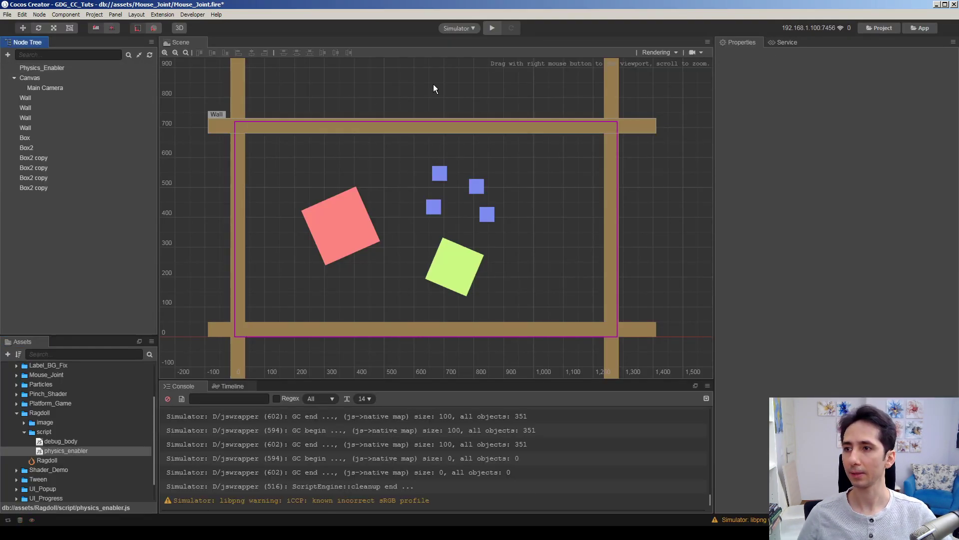
click(497, 33)
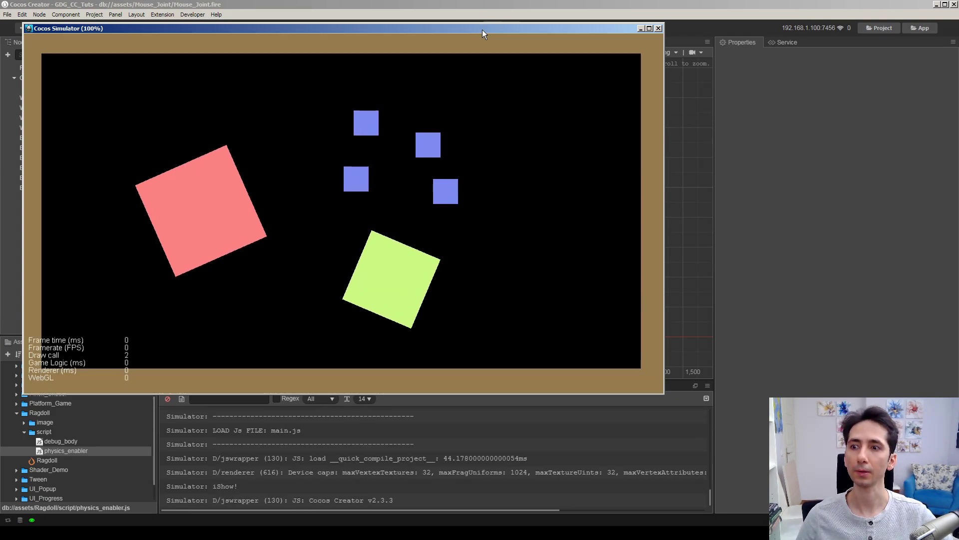
drag(481, 29, 521, 51)
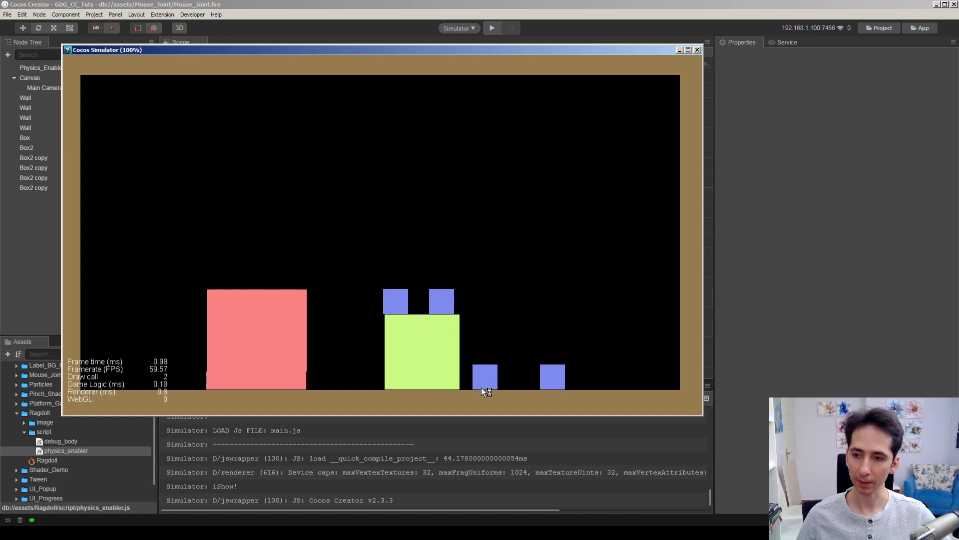
click(698, 50)
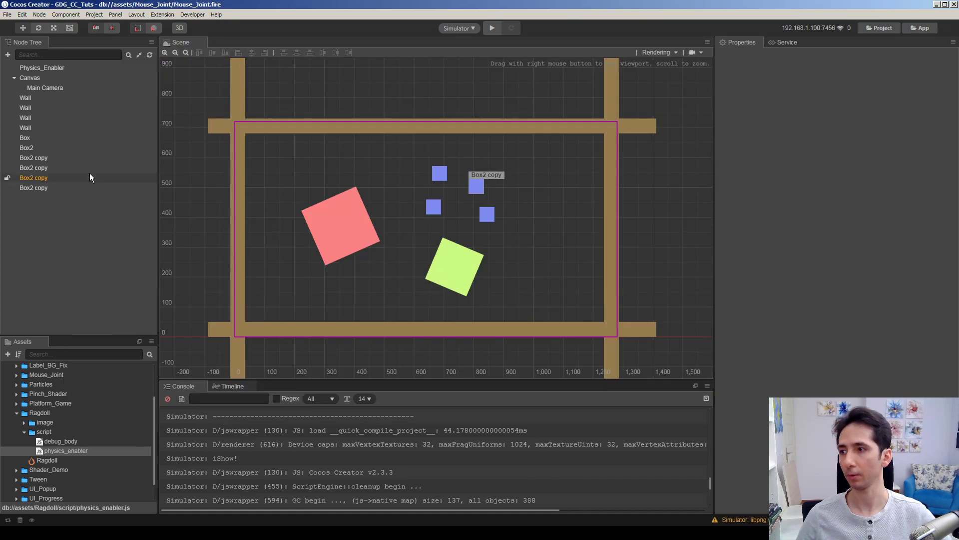
Create an empty node at the root of the node hierarchy and name it Mouse_Joint_Base
click(98, 137)
click(56, 206)
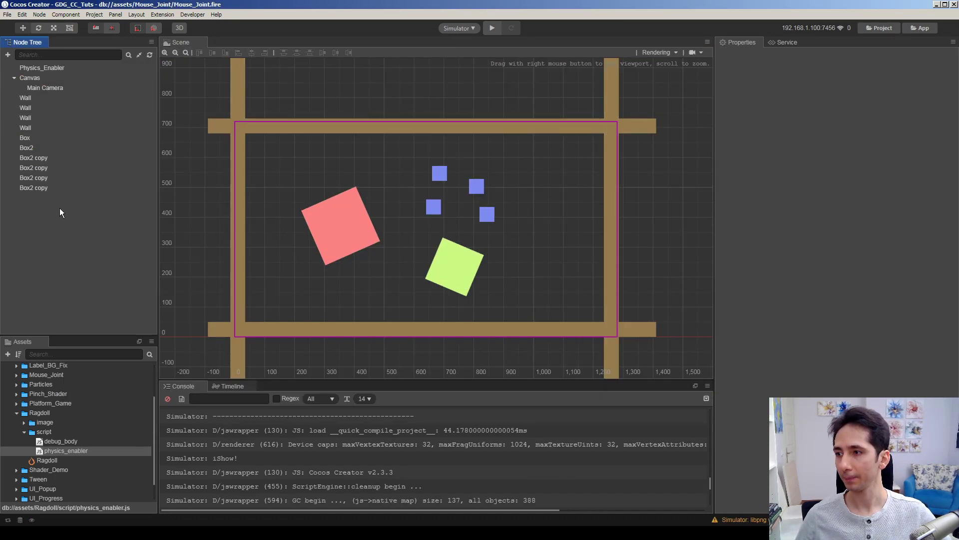
right_click(53, 256)
mouse_move(71, 262)
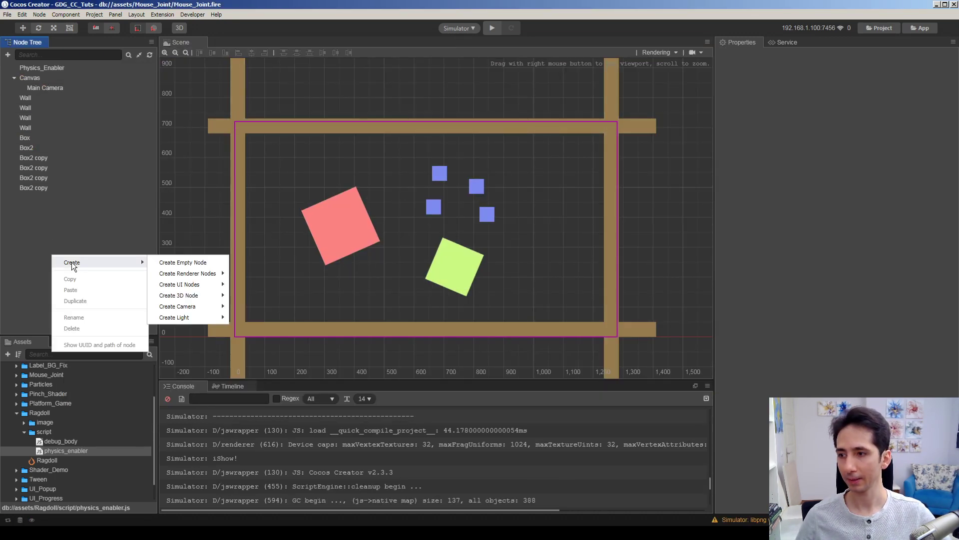
click(181, 262)
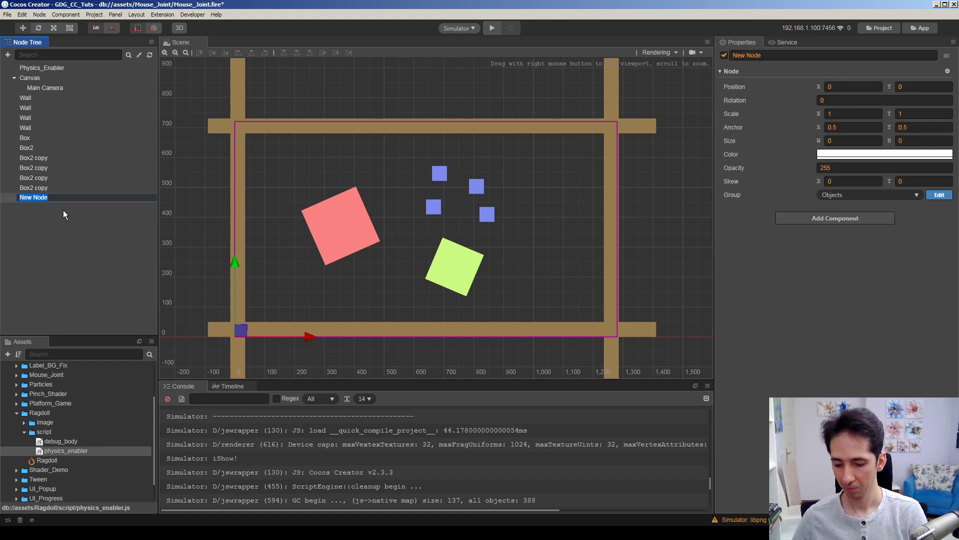
text(Mouse_)
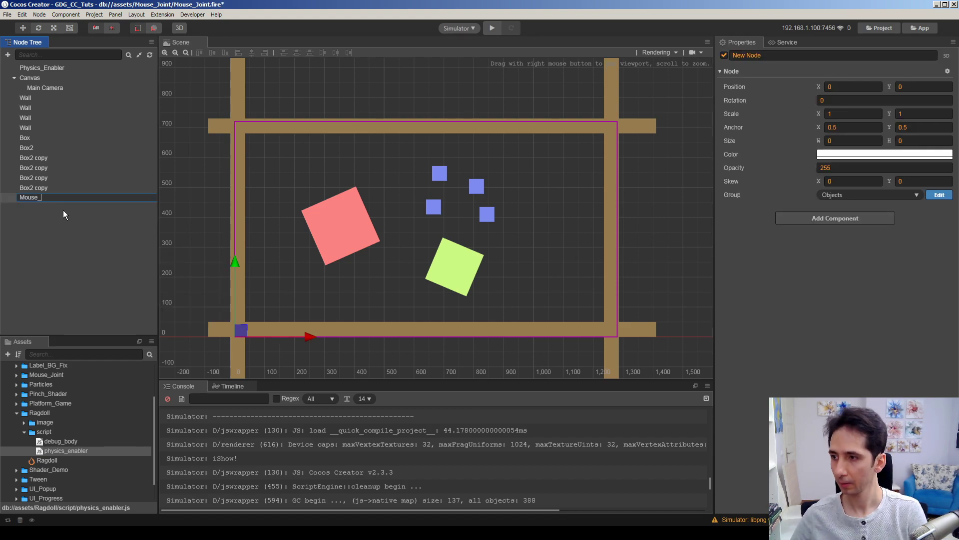
text(Joint_Base)
key(Return)
Set Mouse_Joint_Base's size to 100 by 100 and place it outside the walls' upper-left corner at about (-77, 794)
click(239, 331)
drag(238, 330, 289, 170)
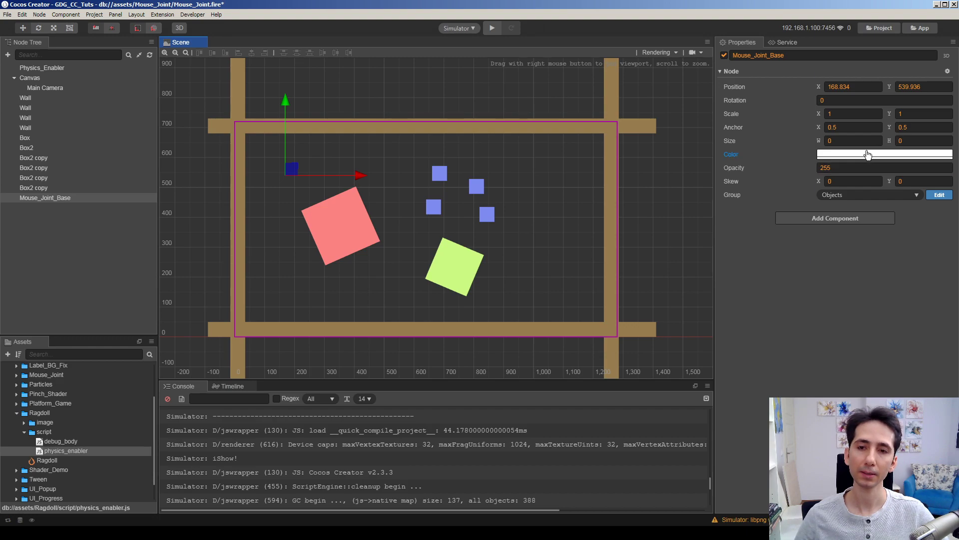
click(849, 141)
key(Tab)
text(100)
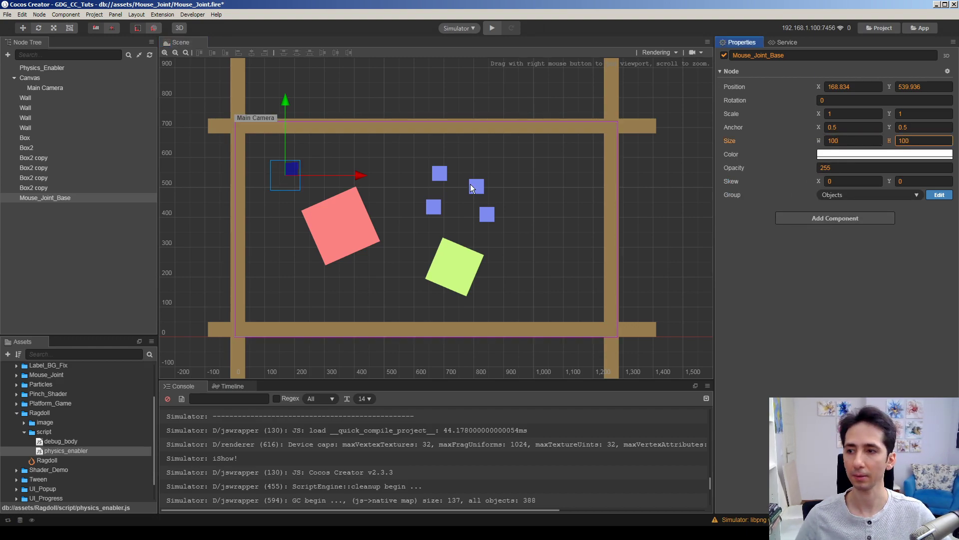
right_drag(388, 180, 386, 195)
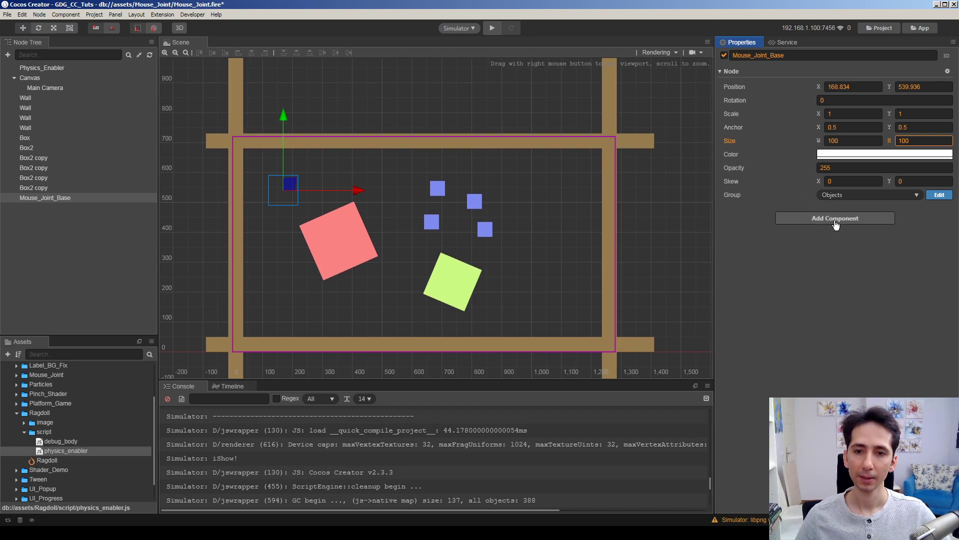
drag(288, 187, 214, 107)
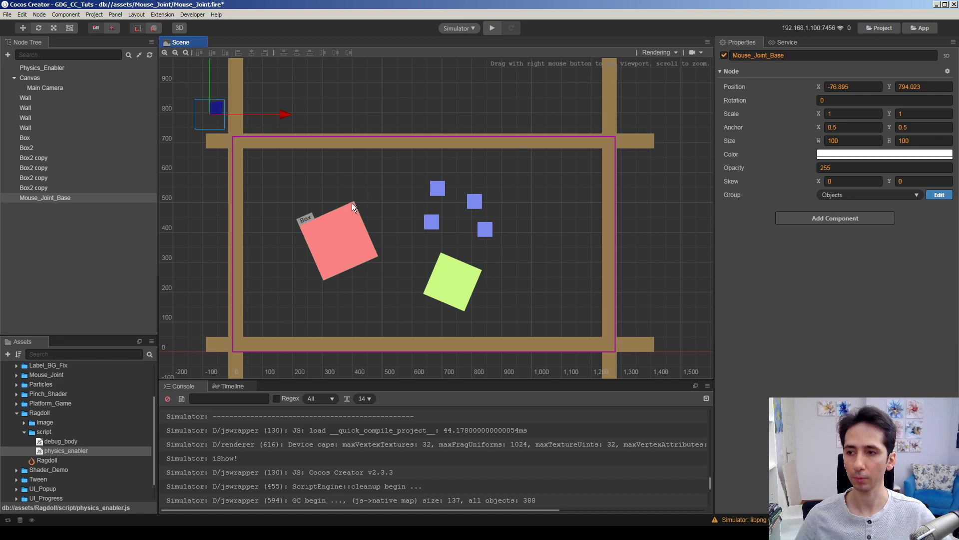
Move Mouse_Joint_Base between Physics_Enabler and Canvas in the node hierarchy and keep it selected
click(56, 199)
drag(55, 198, 57, 76)
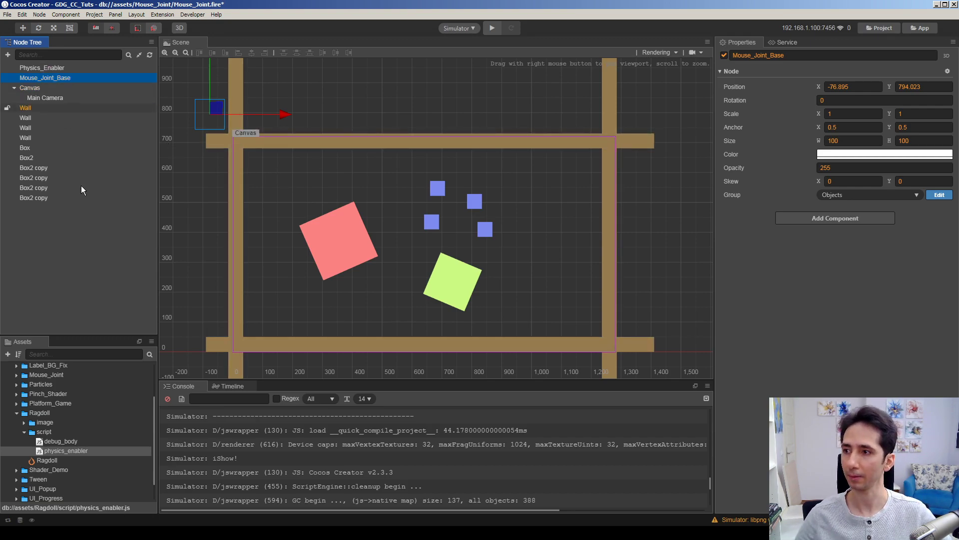
click(62, 77)
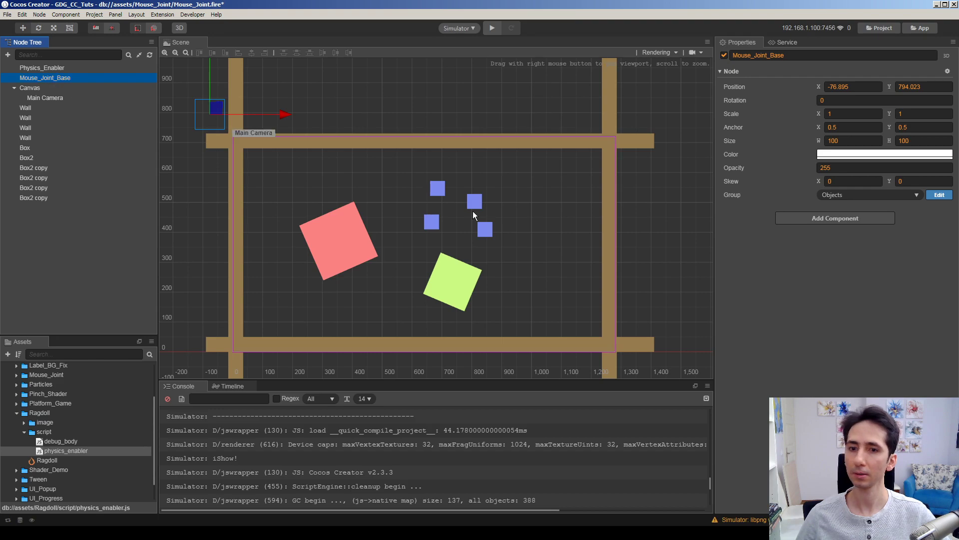
Add a physics box collider to Mouse_Joint_Base, set its rigid body type to Static and save the scene
click(830, 219)
mouse_move(866, 269)
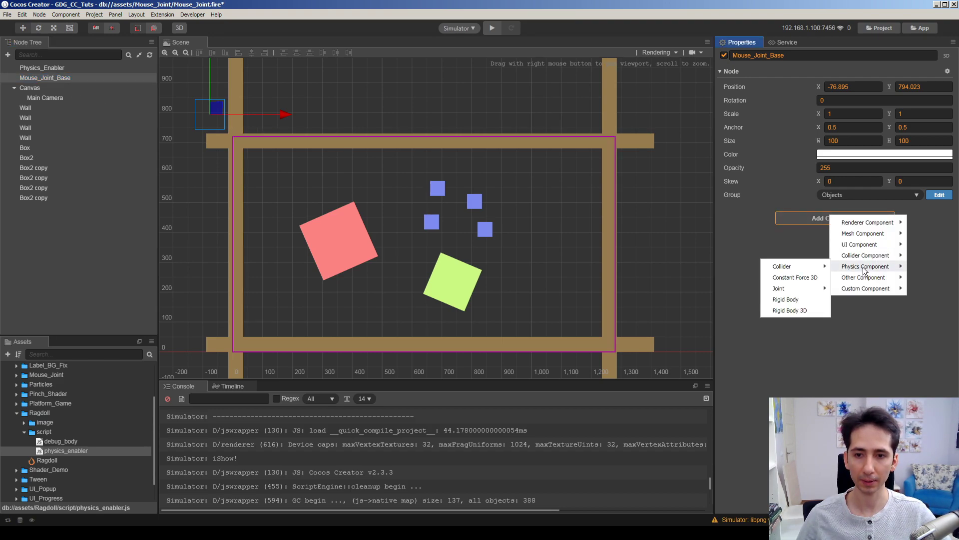
mouse_move(802, 268)
click(846, 266)
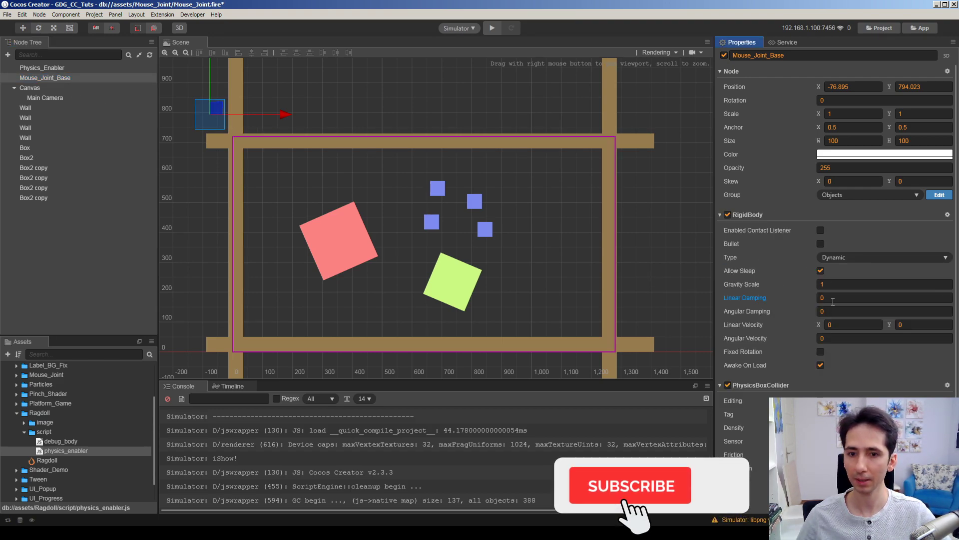
click(842, 258)
click(841, 268)
scroll(777, 306, down, 1)
key(ctrl+s)
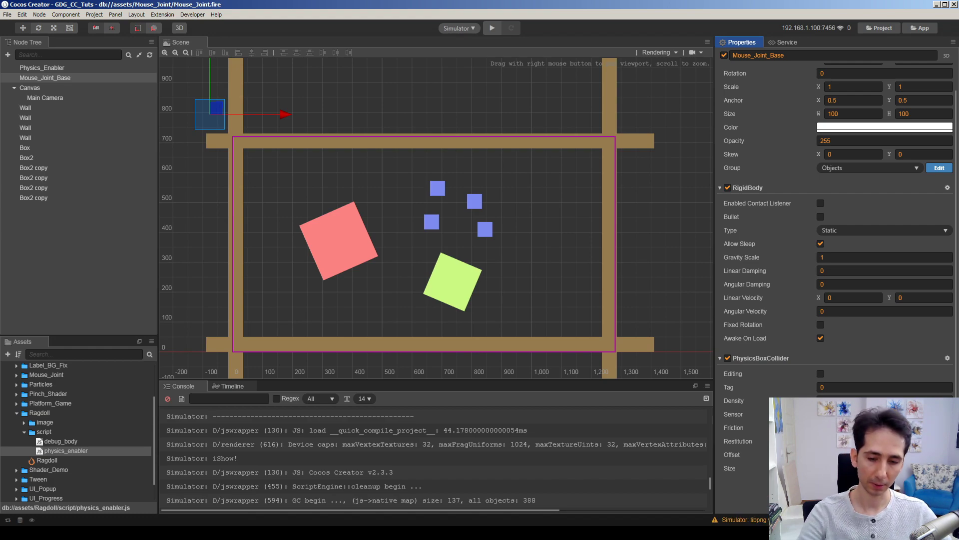
Add a Mouse joint physics component to Mouse_Joint_Base
click(808, 493)
mouse_move(845, 464)
mouse_move(918, 486)
click(814, 510)
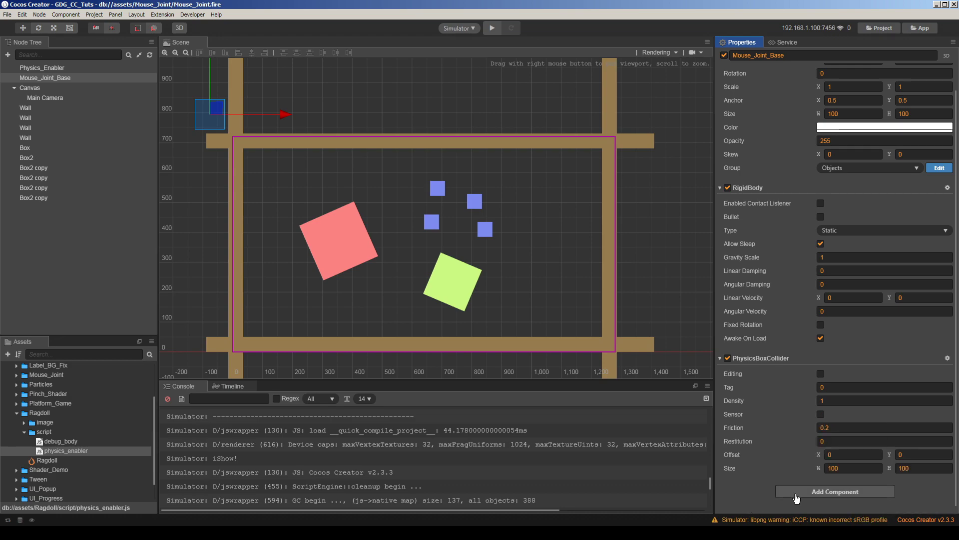
click(824, 496)
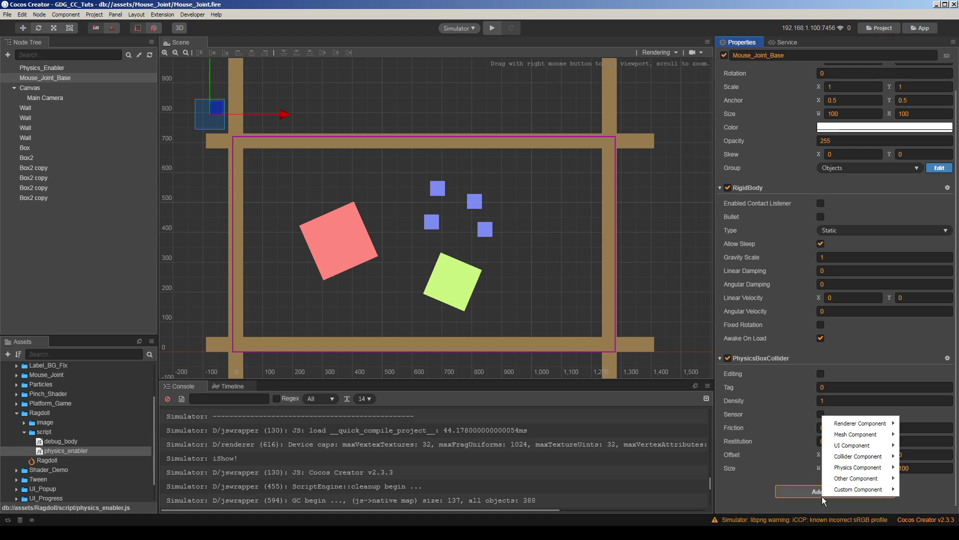
mouse_move(855, 470)
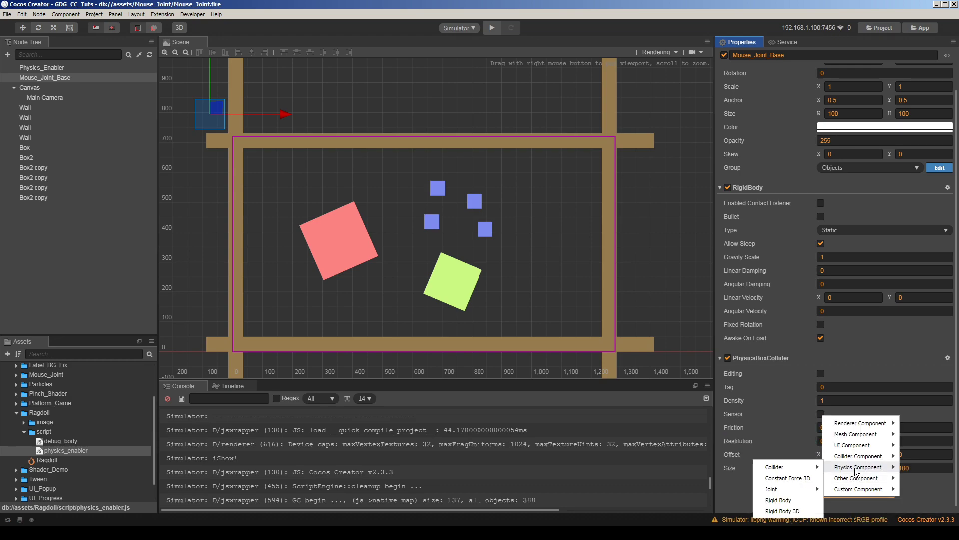
mouse_move(789, 491)
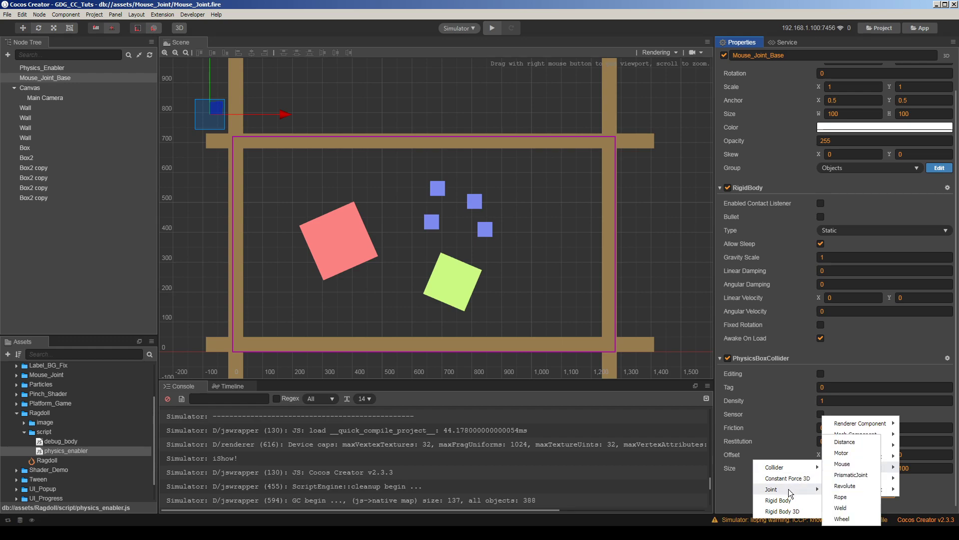
click(842, 464)
scroll(767, 442, down, 2)
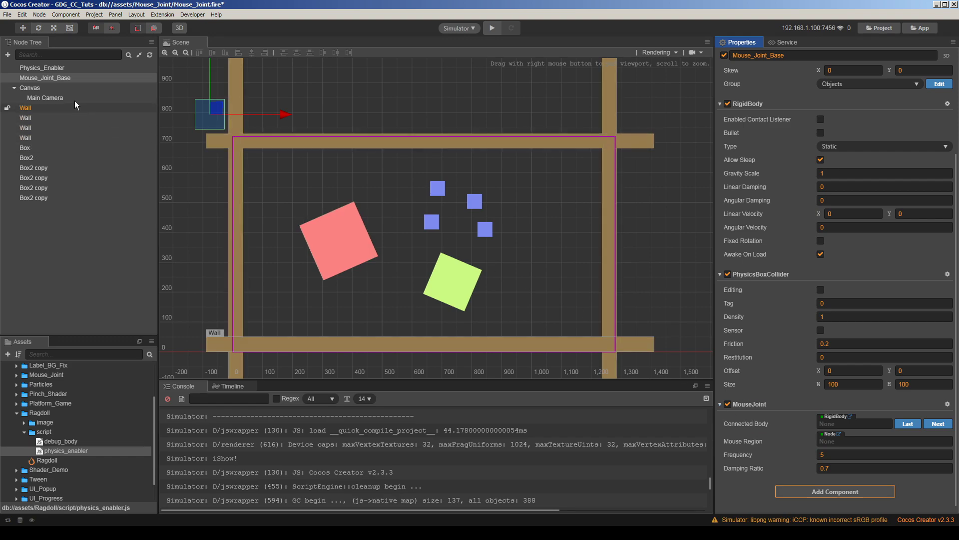
Assign Mouse_Joint_Base as the mouse joint's connected body and Canvas as its mouse region
click(42, 78)
drag(797, 403, 846, 423)
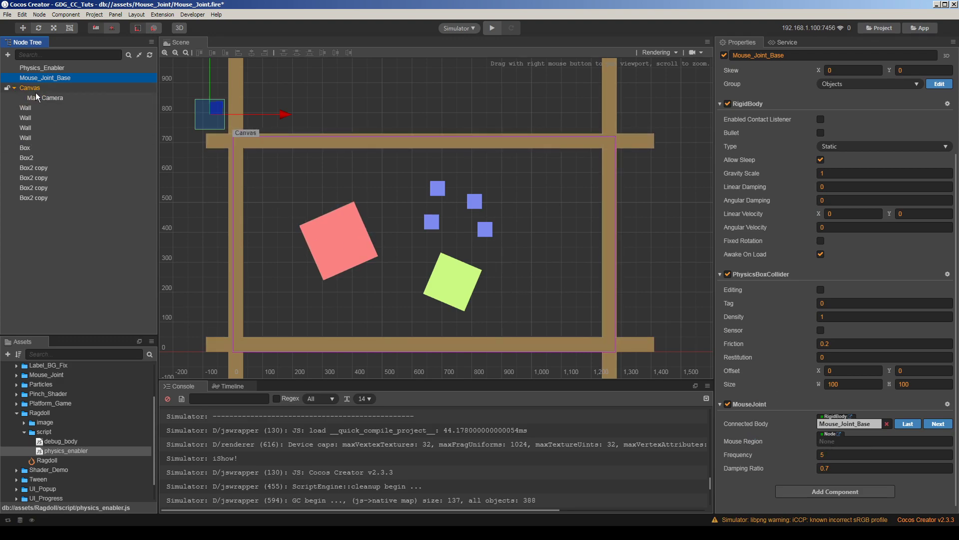
drag(33, 92, 832, 448)
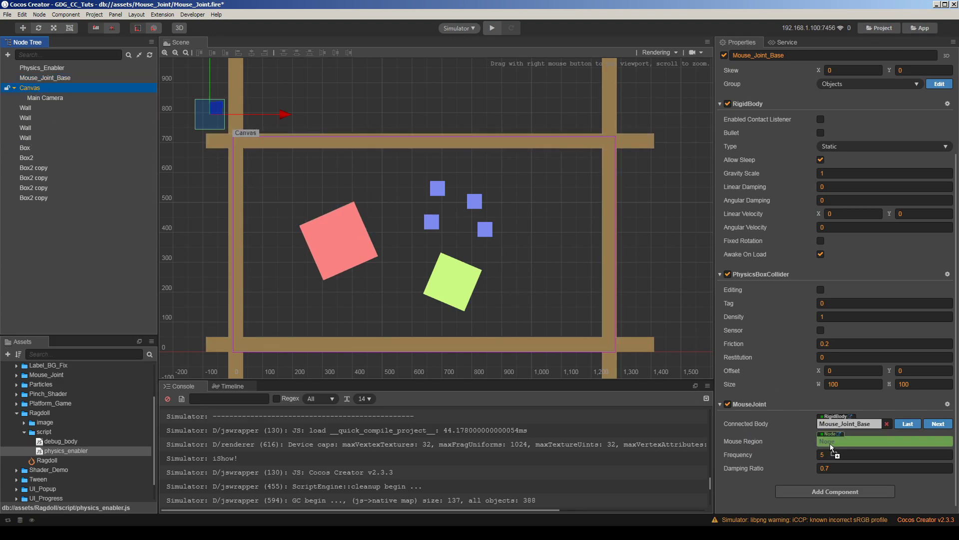
drag(832, 448, 831, 443)
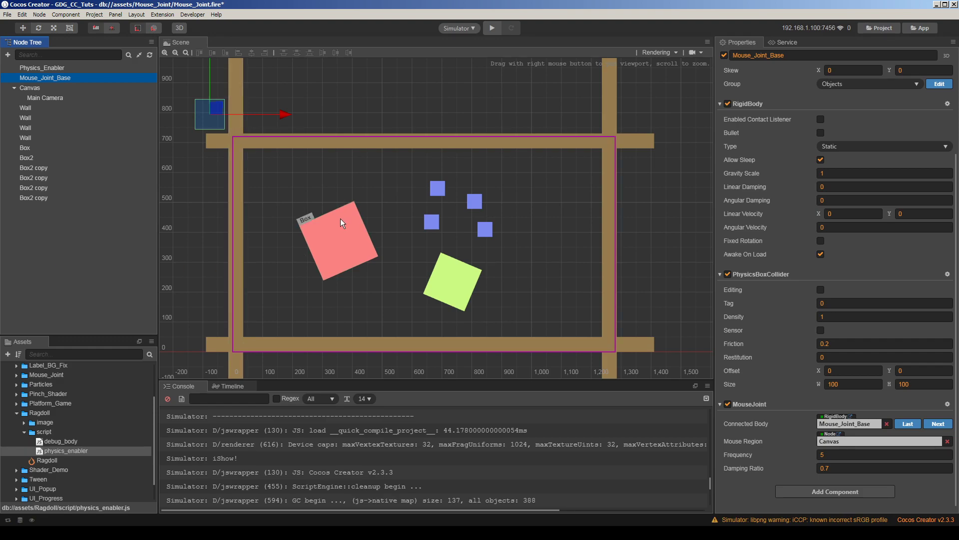
Clear the console messages and run the saved scene in the simulator
click(169, 401)
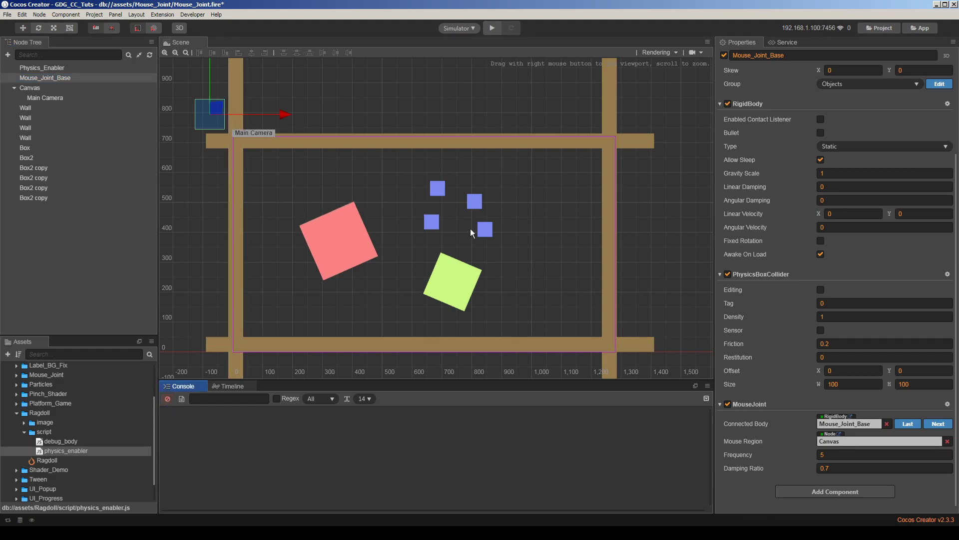
click(73, 298)
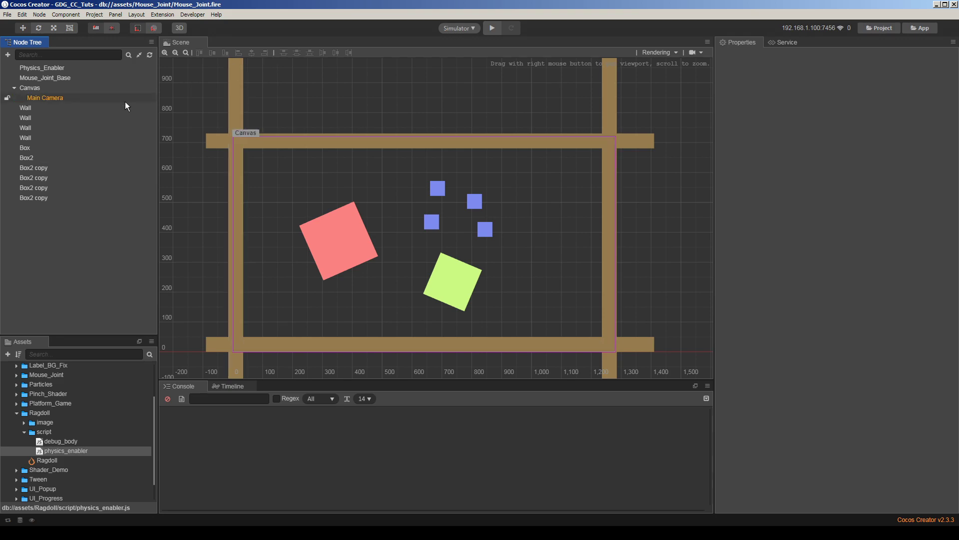
click(492, 29)
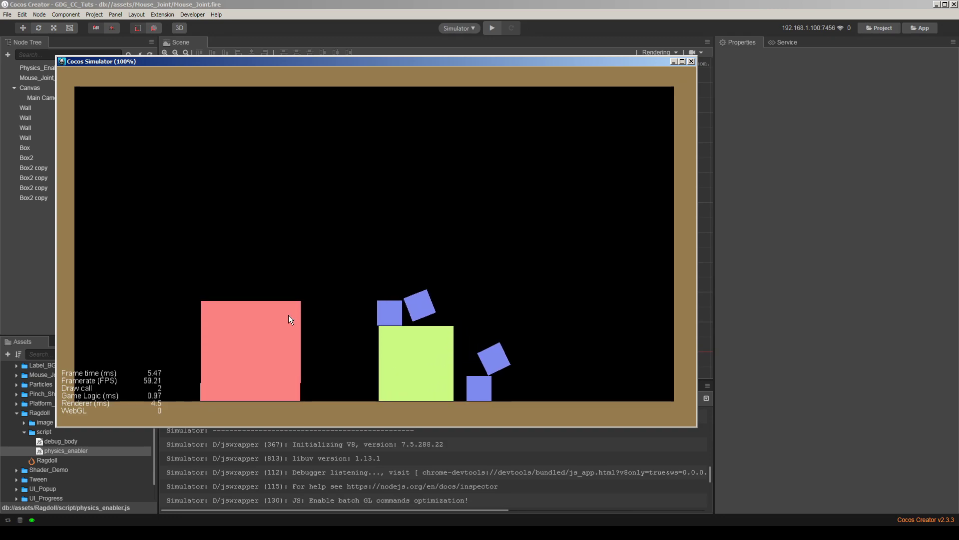
Test the mouse joint by pulling and throwing the red, green and blue boxes around inside the walls in the simulator
drag(290, 310, 584, 343)
drag(420, 343, 167, 203)
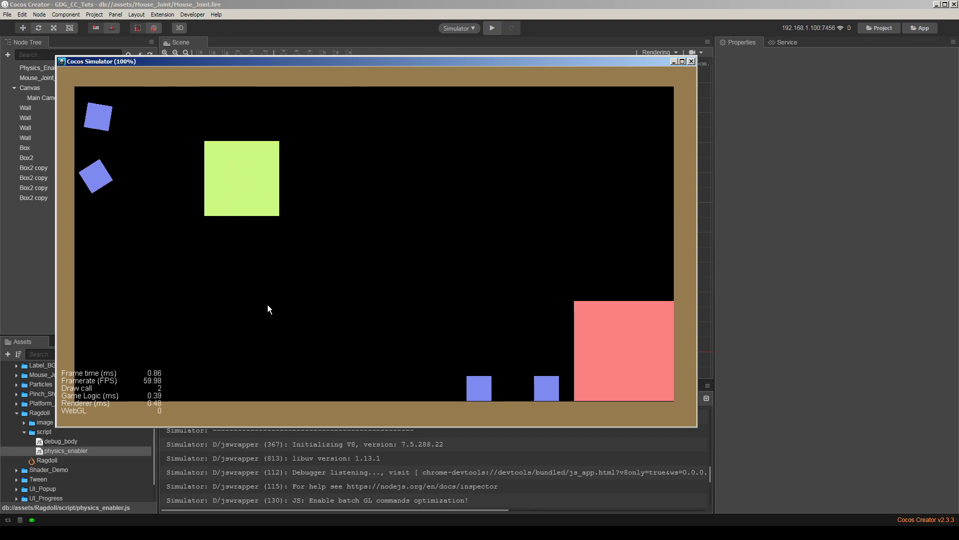
drag(544, 388, 431, 286)
drag(599, 345, 380, 286)
drag(112, 348, 249, 328)
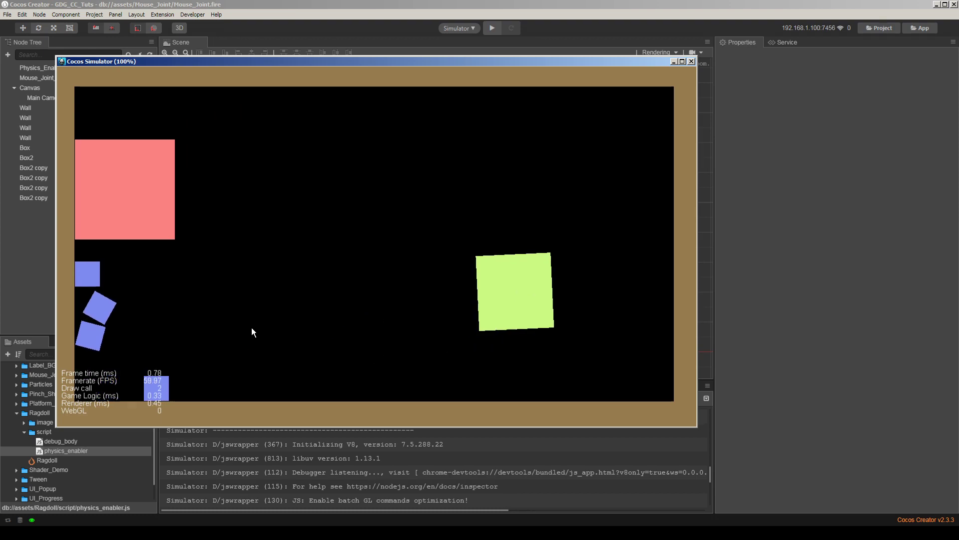
drag(107, 261, 275, 308)
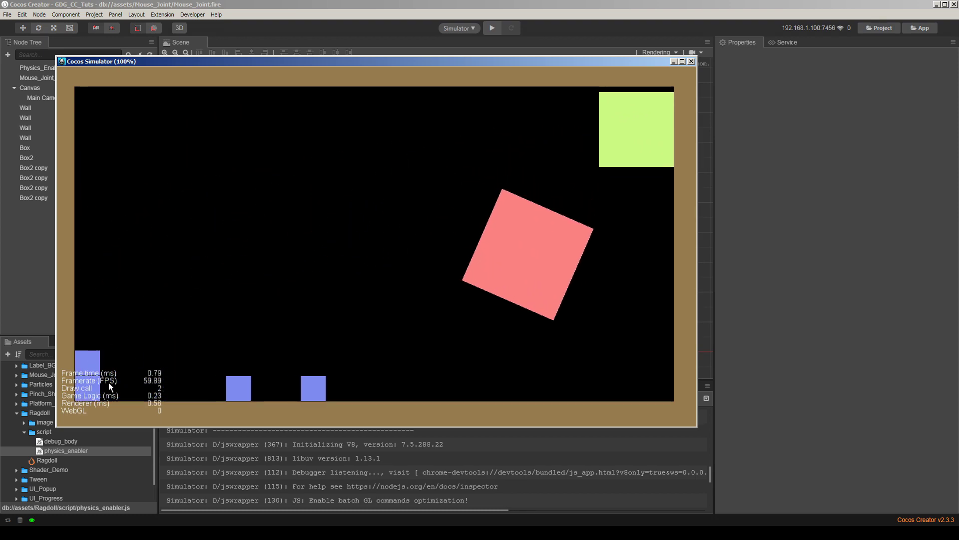
drag(90, 365, 145, 334)
drag(88, 384, 160, 345)
drag(346, 388, 367, 280)
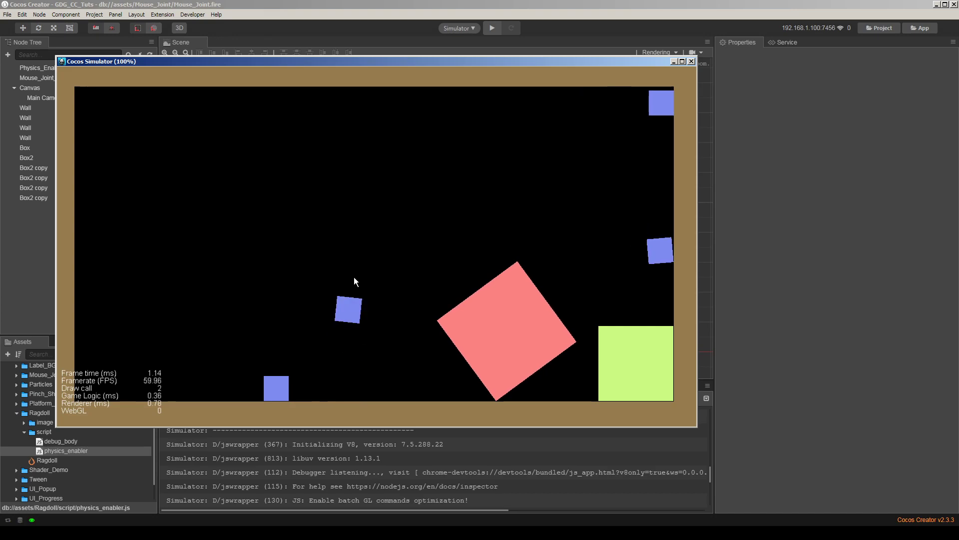
drag(470, 320, 371, 290)
drag(622, 349, 360, 265)
drag(120, 235, 570, 220)
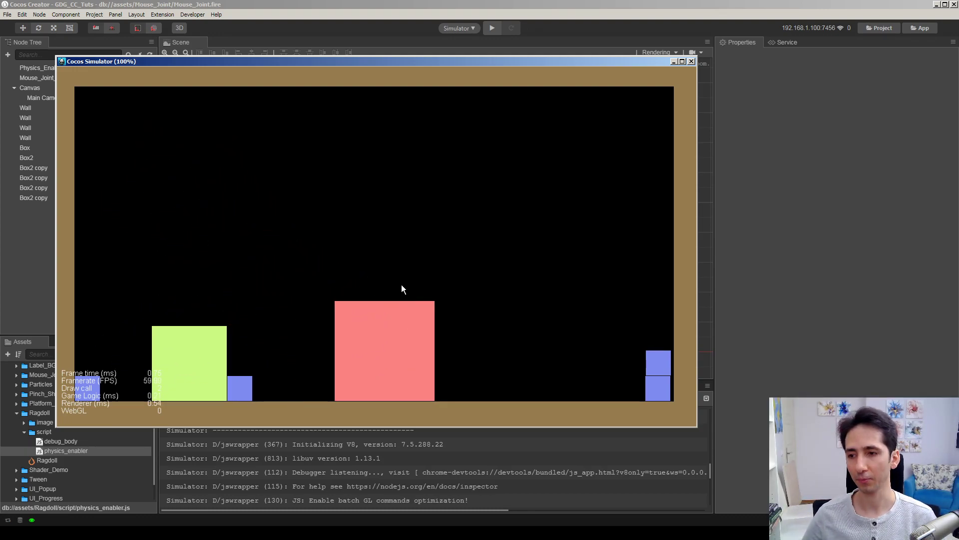
drag(431, 302, 430, 190)
drag(215, 344, 565, 190)
drag(646, 257, 540, 210)
drag(601, 169, 500, 200)
drag(648, 371, 385, 274)
drag(175, 238, 439, 230)
drag(150, 352, 329, 240)
drag(87, 199, 200, 195)
drag(243, 387, 370, 357)
drag(644, 278, 456, 150)
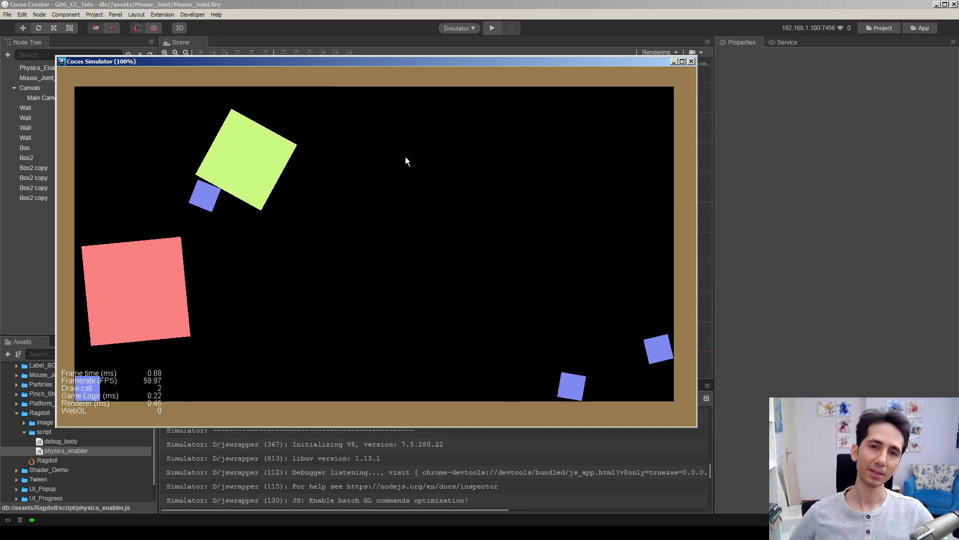